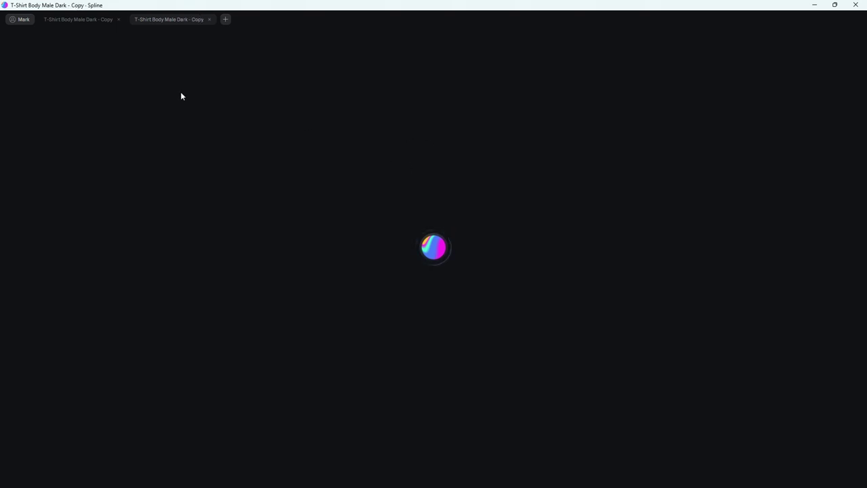
# Step: Close the duplicate T-shirt file and inspect the directional lights around the shirt
pyautogui.click(119, 19)
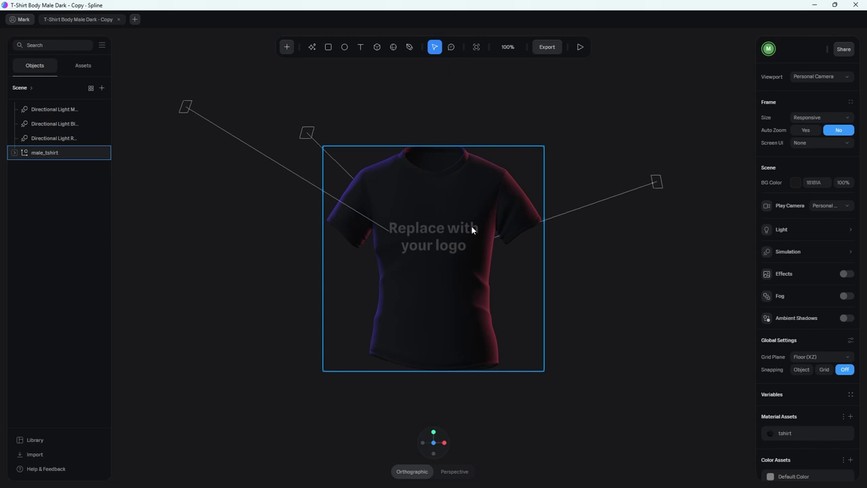
pyautogui.moveTo(269, 280); pyautogui.dragTo(304, 300)
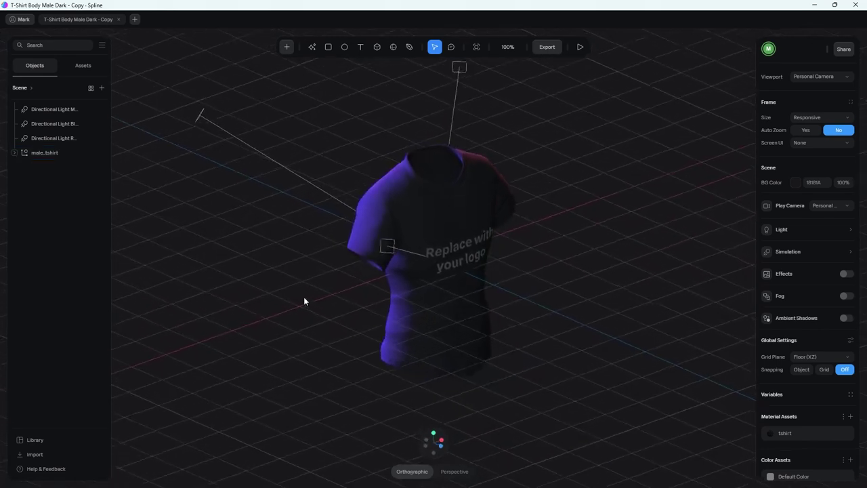
pyautogui.click(199, 119)
pyautogui.click(451, 62)
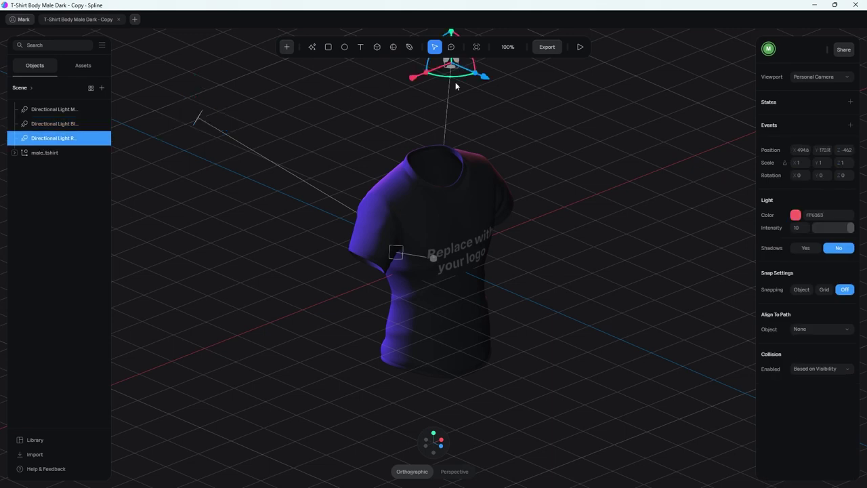
pyautogui.click(395, 252)
# Step: Inspect the male_tshirt mesh's settings and the layers of its tshirt material
pyautogui.click(443, 188)
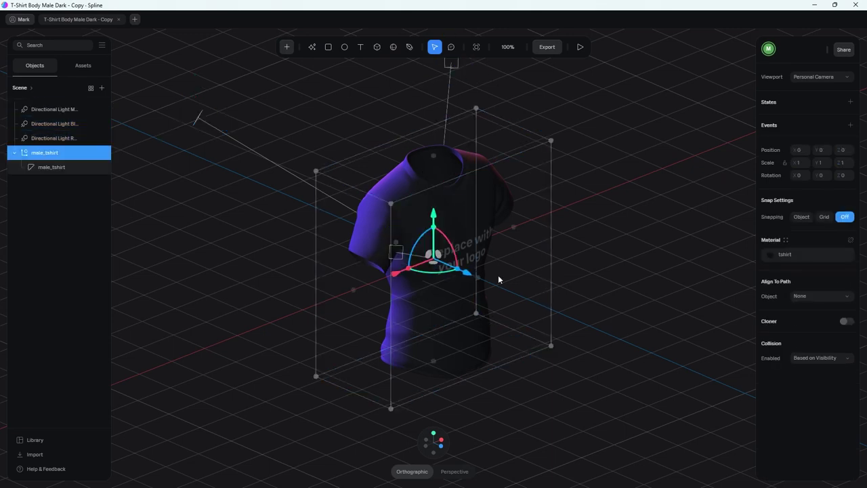
pyautogui.click(63, 170)
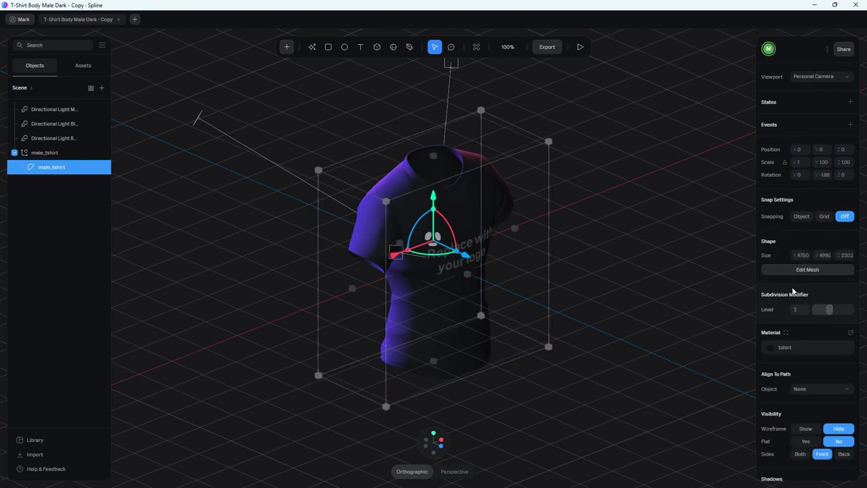
pyautogui.scroll(-3, 791, 286)
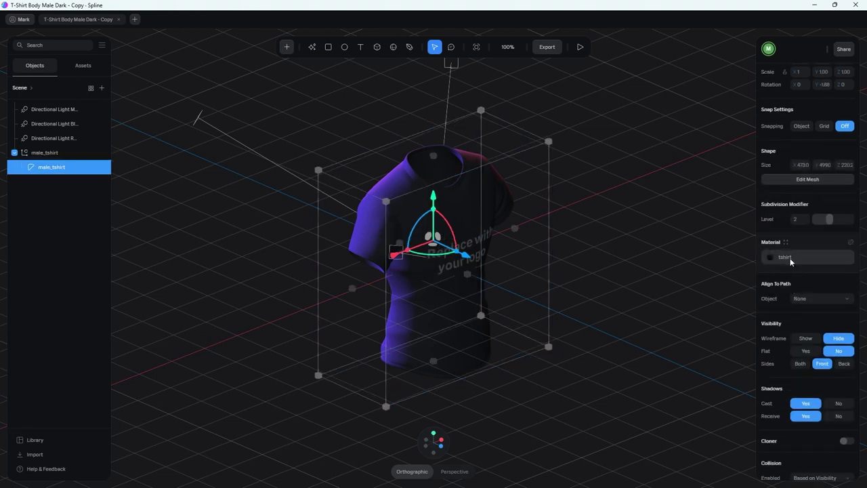
pyautogui.click(789, 257)
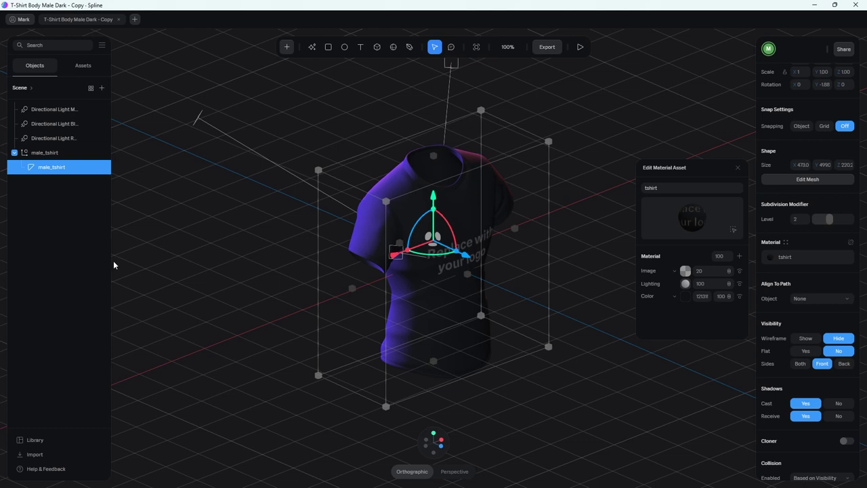
pyautogui.click(223, 262)
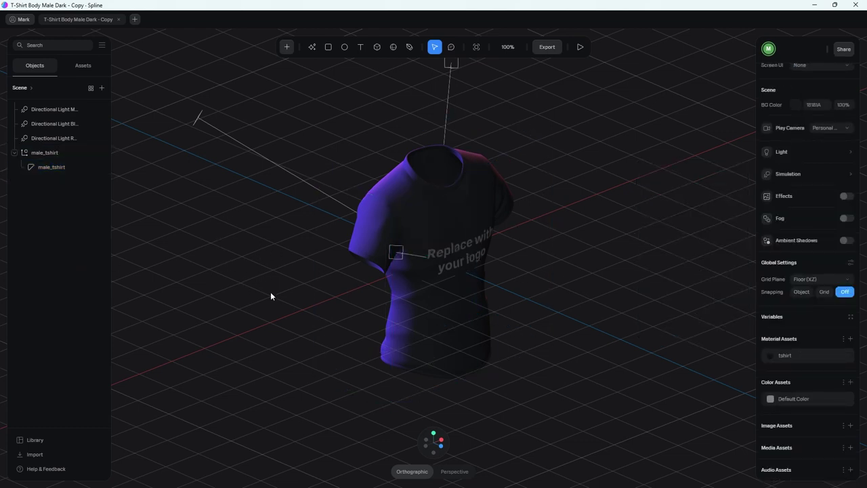
# Step: Change the scene's background color to light gray E7E7E7
pyautogui.moveTo(270, 291); pyautogui.dragTo(93, 229)
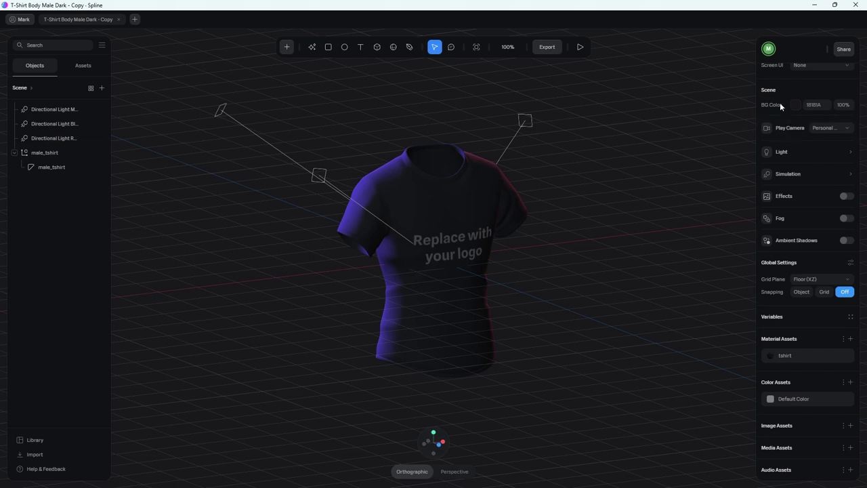
pyautogui.click(797, 108)
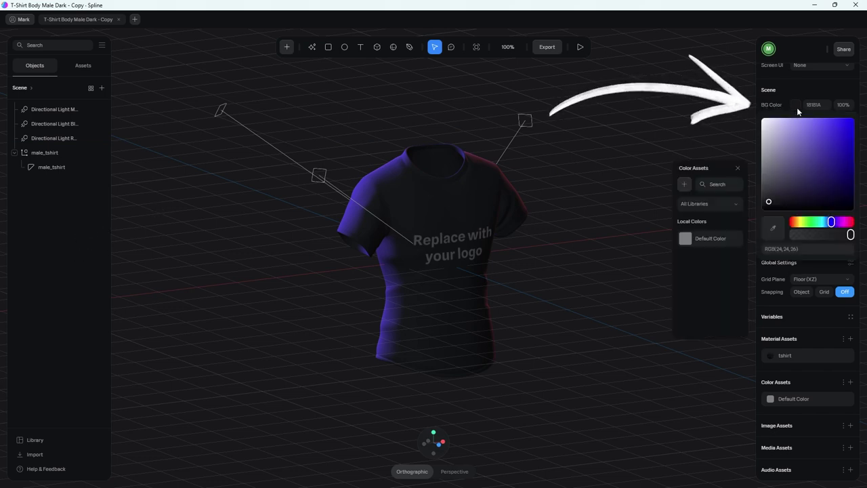
pyautogui.click(762, 128)
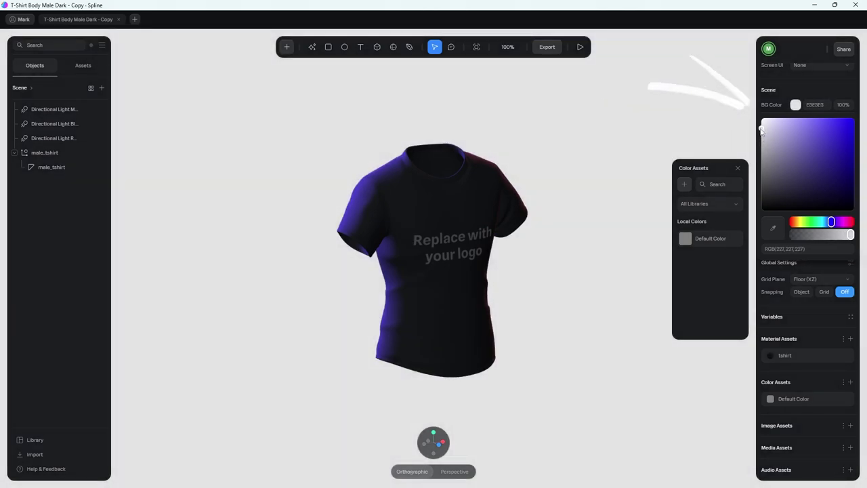
pyautogui.click(762, 130)
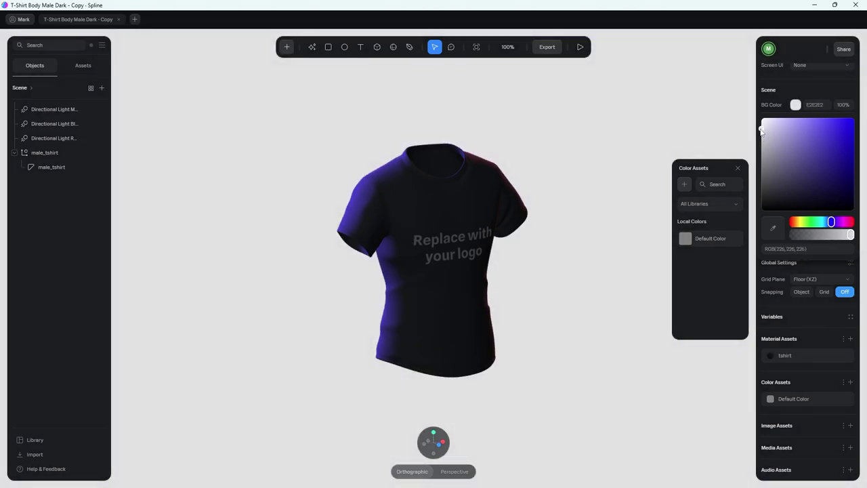
pyautogui.moveTo(761, 131); pyautogui.dragTo(761, 128)
pyautogui.click(556, 224)
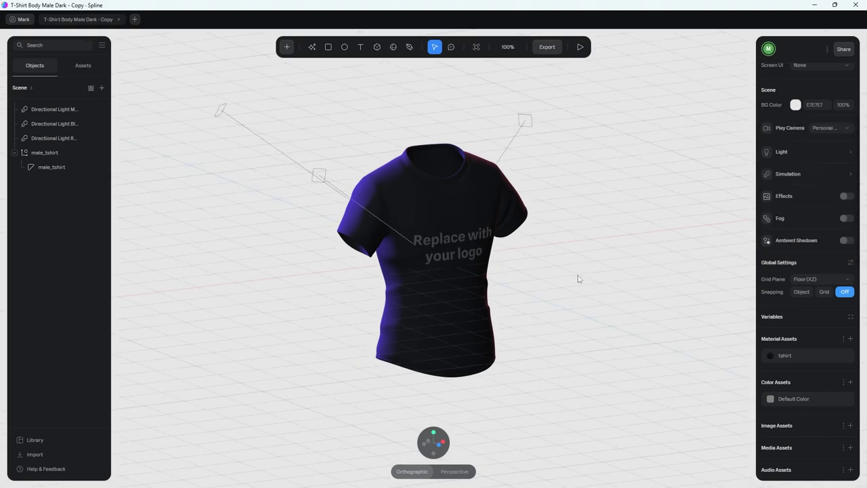
# Step: Examine the colors of the blue and red directional lights from both sides of the shirt
pyautogui.moveTo(555, 274)
pyautogui.mouseDown(button='right')
pyautogui.moveTo(565, 285)
pyautogui.moveTo(585, 273)
pyautogui.moveTo(560, 281)
pyautogui.mouseUp(button='right')
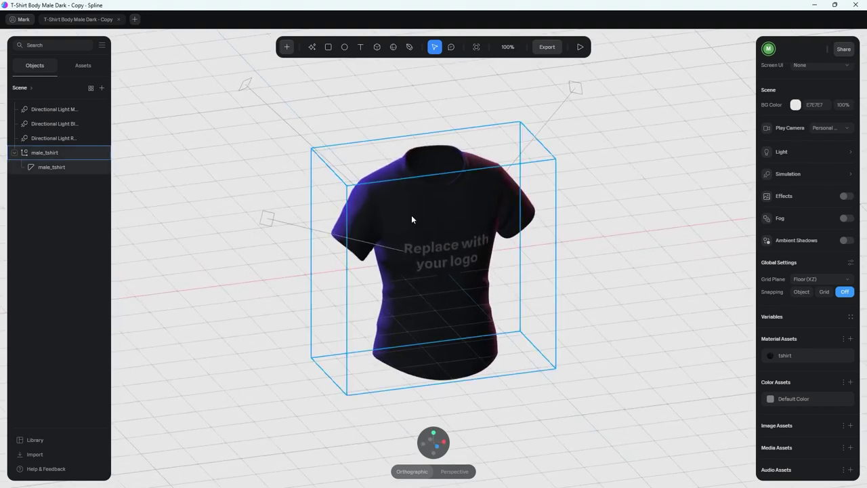
pyautogui.click(247, 84)
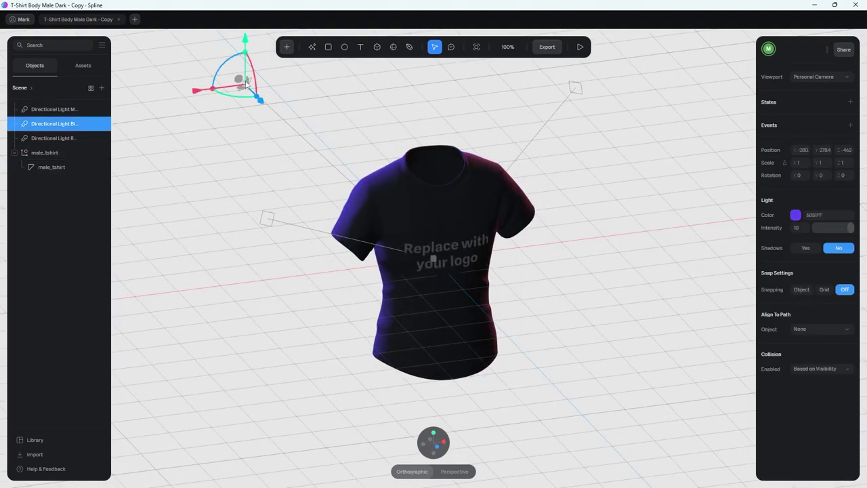
pyautogui.moveTo(348, 304); pyautogui.dragTo(406, 326, button='right')
pyautogui.click(719, 142)
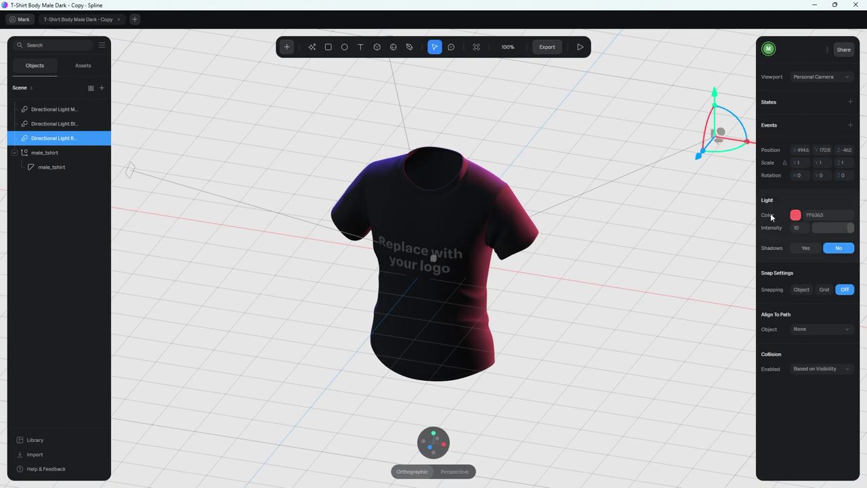
pyautogui.moveTo(434, 271); pyautogui.dragTo(240, 95, button='right')
pyautogui.click(234, 86)
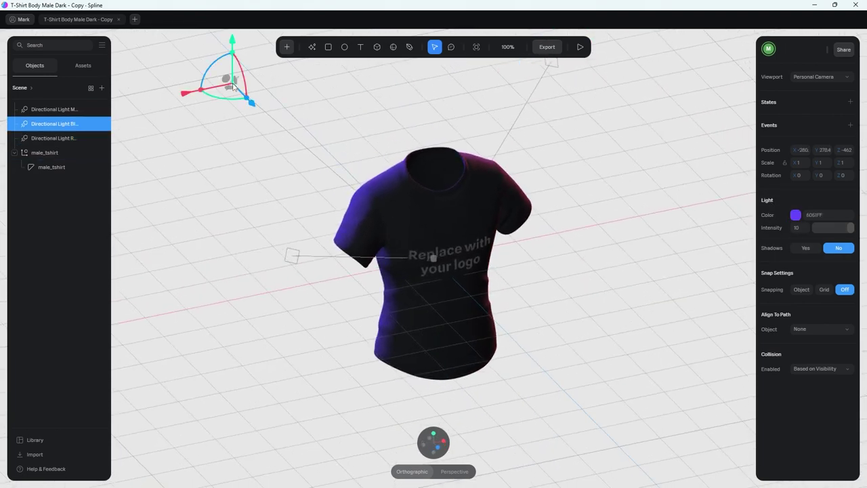
# Step: Copy the main directional light's white color FFFFFF and apply it to the red directional light
pyautogui.click(293, 255)
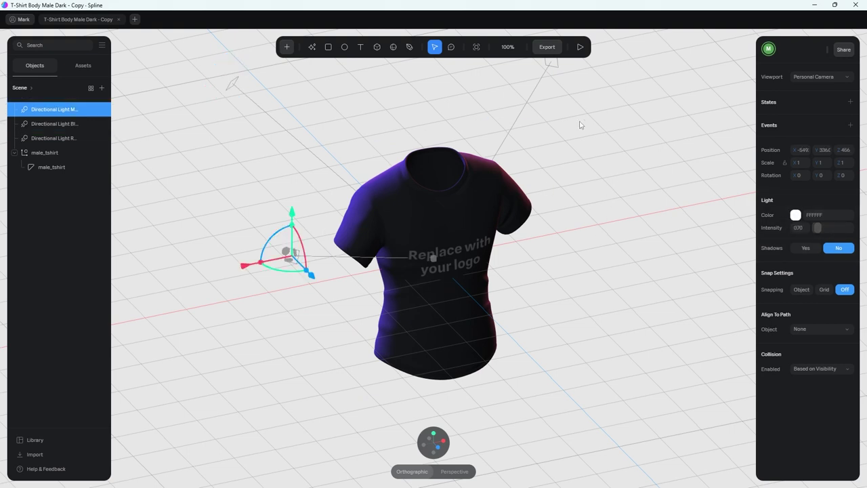
pyautogui.click(832, 214)
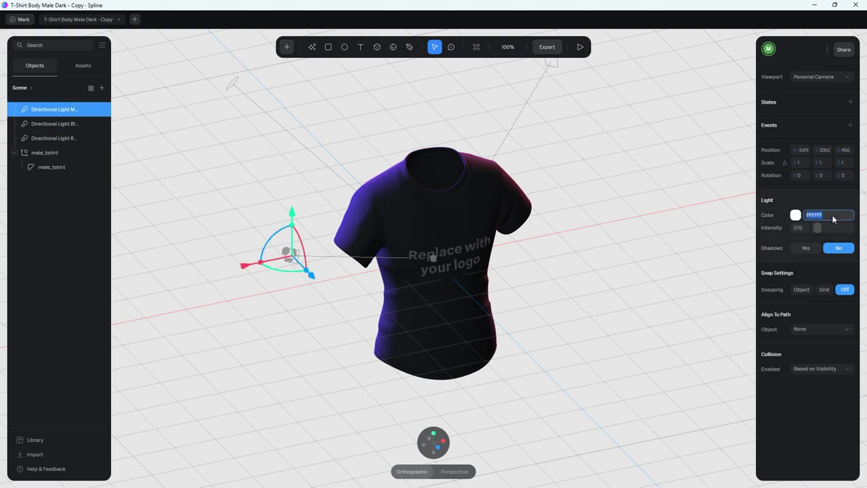
pyautogui.moveTo(613, 194); pyautogui.dragTo(696, 88, button='right')
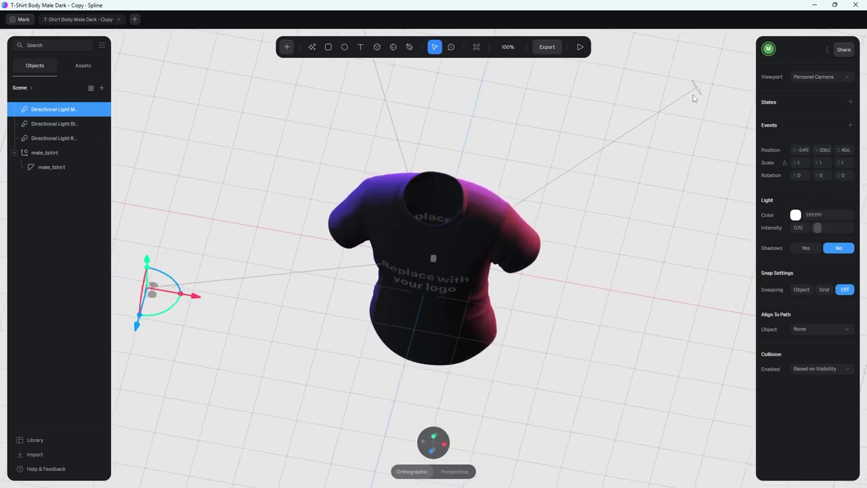
pyautogui.click(699, 93)
pyautogui.click(836, 217)
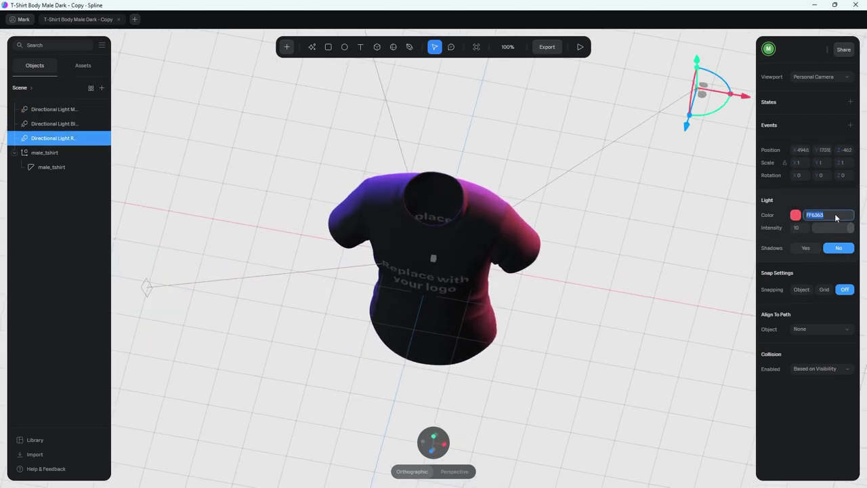
pyautogui.click(617, 224)
# Step: Set the blue directional light's color to white FFFFFF
pyautogui.moveTo(510, 275); pyautogui.dragTo(434, 277, button='right')
pyautogui.click(196, 119)
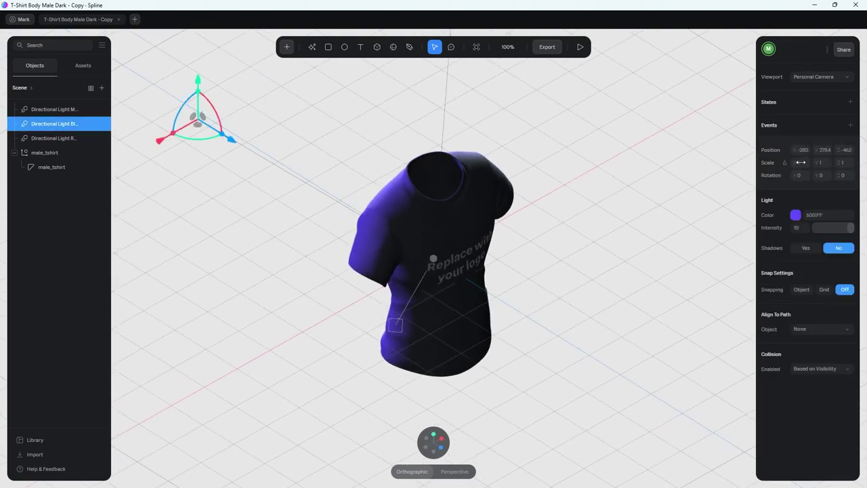
pyautogui.write('FFFFFF')
pyautogui.click(673, 240)
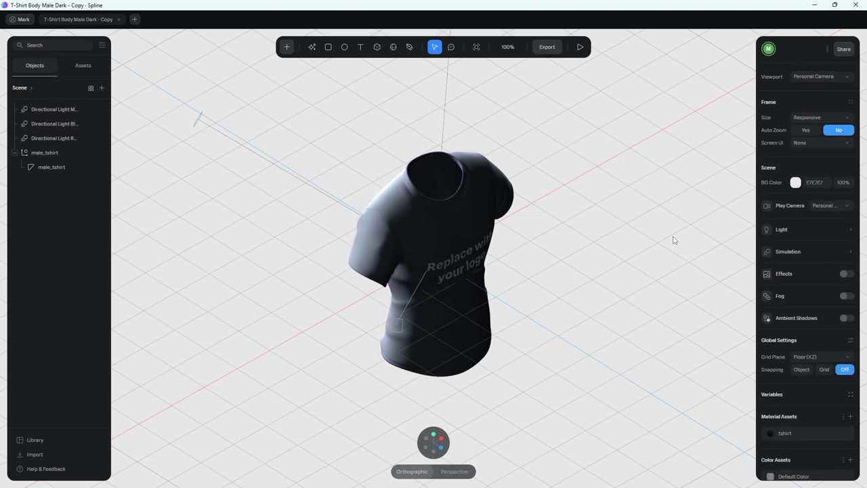
# Step: Set the main directional light's intensity to 1
pyautogui.click(397, 325)
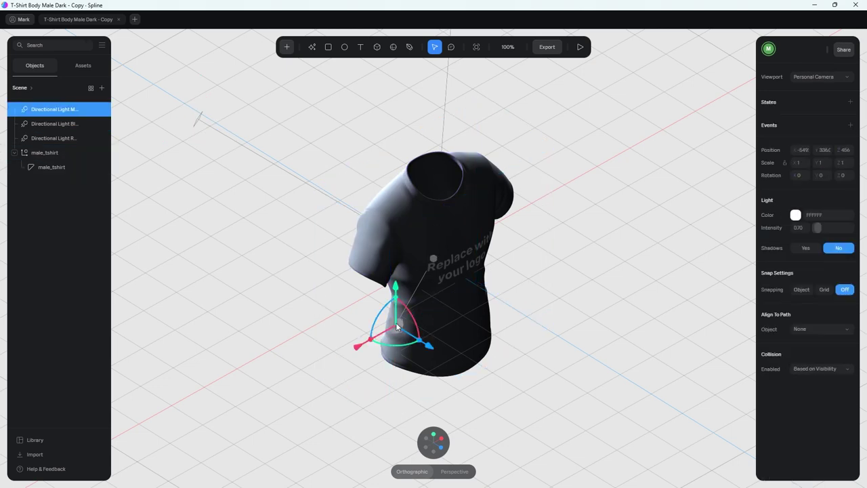
pyautogui.moveTo(508, 319)
pyautogui.mouseDown()
pyautogui.moveTo(489, 310)
pyautogui.moveTo(681, 271)
pyautogui.mouseUp()
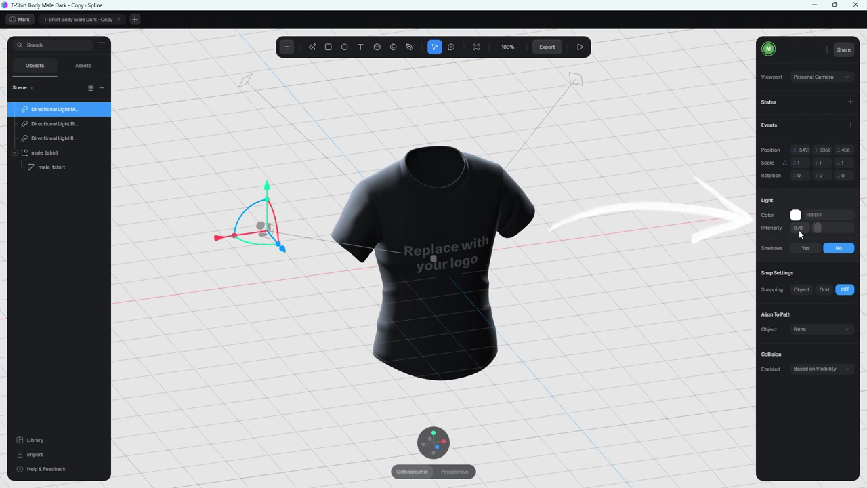
pyautogui.moveTo(818, 229); pyautogui.dragTo(818, 228)
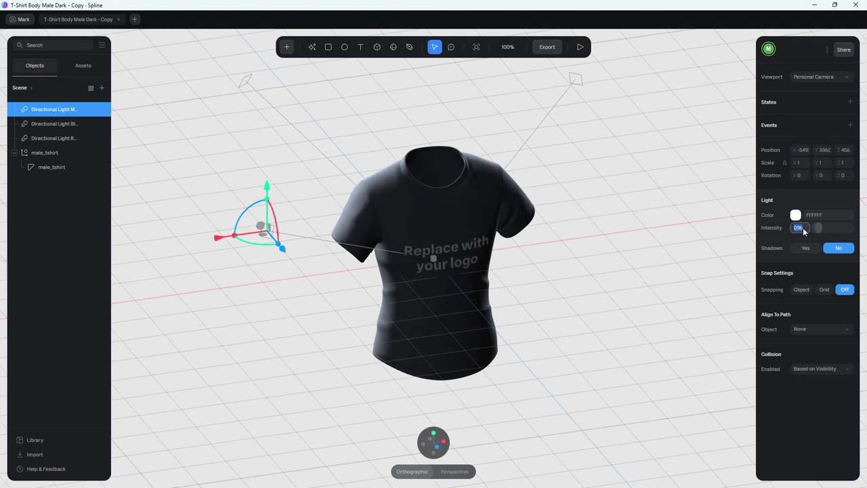
pyautogui.click(609, 233)
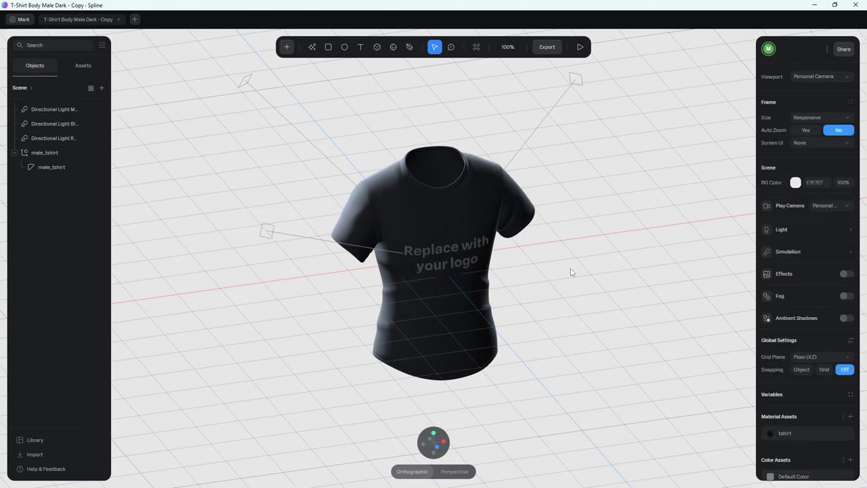
# Step: Lower the intensity of the formerly red directional light behind the shirt's right-hand sleeve
pyautogui.moveTo(570, 271); pyautogui.dragTo(540, 233)
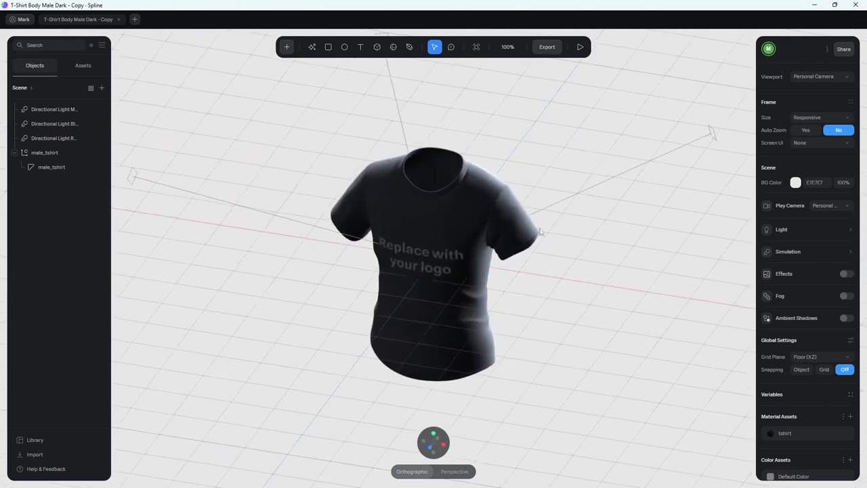
pyautogui.click(502, 205)
pyautogui.click(509, 284)
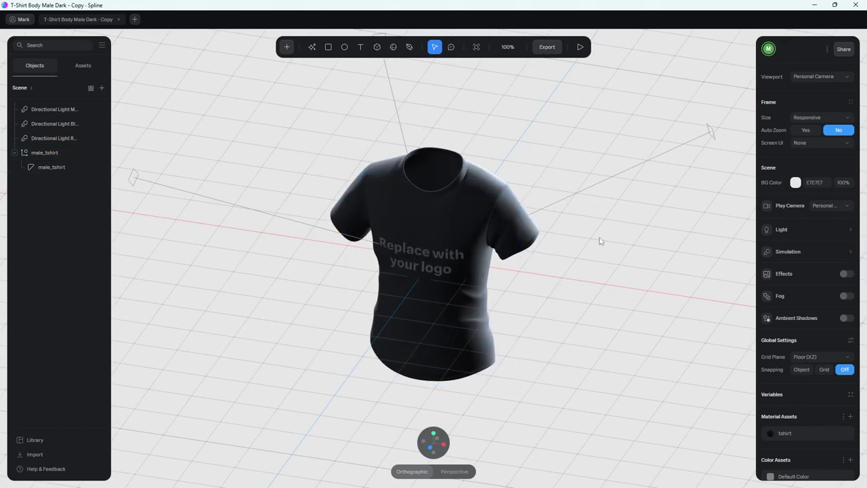
pyautogui.moveTo(646, 206); pyautogui.dragTo(571, 242, button='right')
pyautogui.scroll(2, 610, 204)
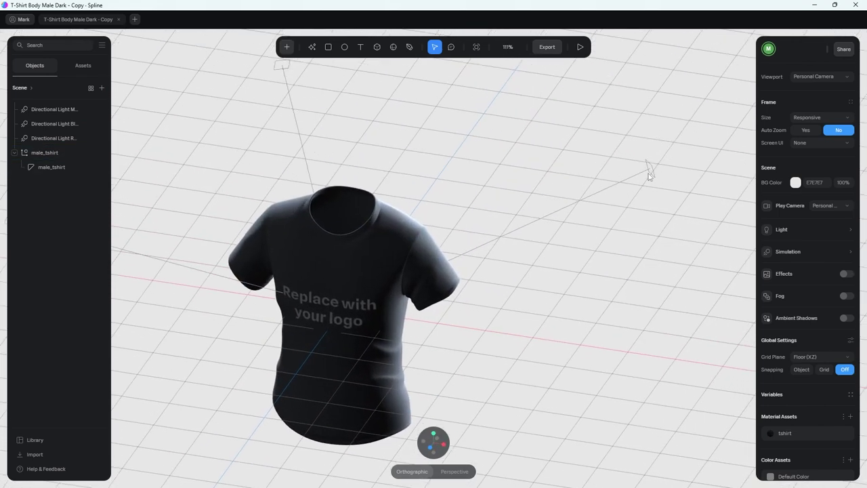
pyautogui.click(652, 170)
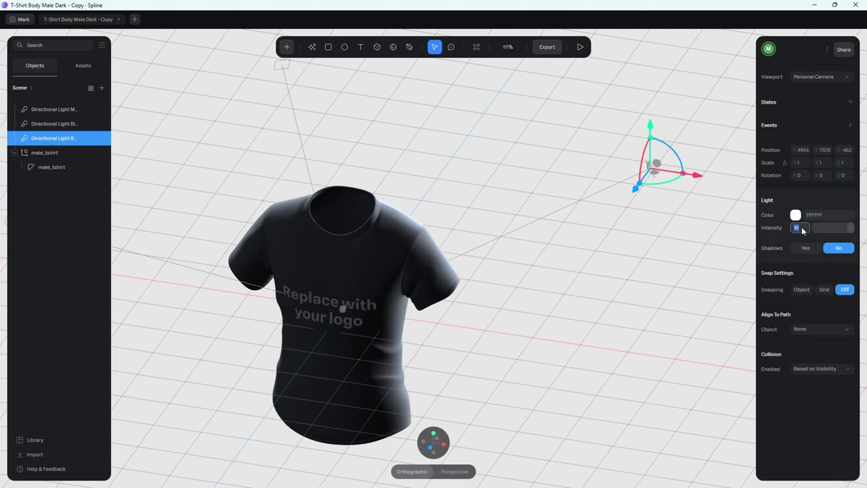
pyautogui.click(578, 292)
# Step: Set the formerly blue directional light's intensity to 1 and check the main light's settings and the shirt's lighting
pyautogui.moveTo(567, 325); pyautogui.dragTo(372, 291)
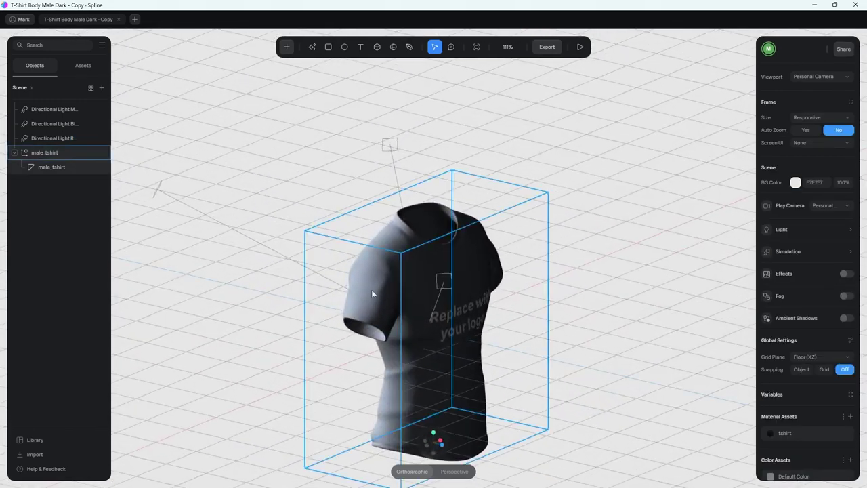
pyautogui.click(159, 191)
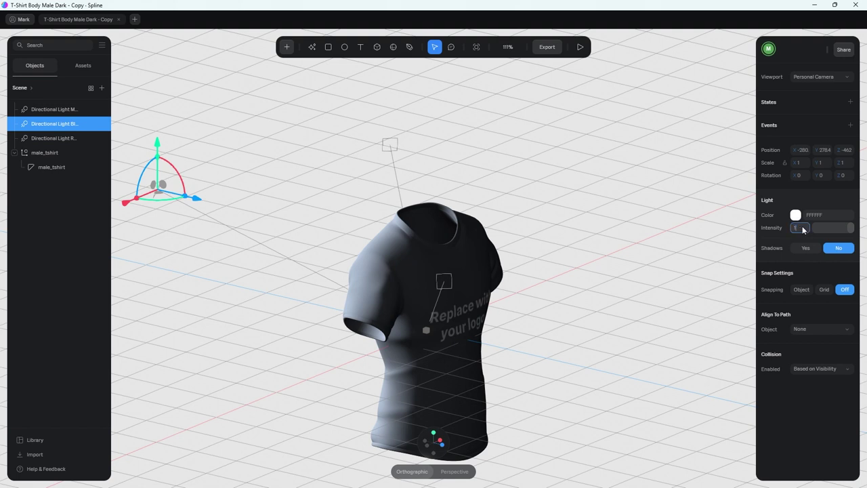
pyautogui.write('1')
pyautogui.click(610, 257)
pyautogui.click(445, 280)
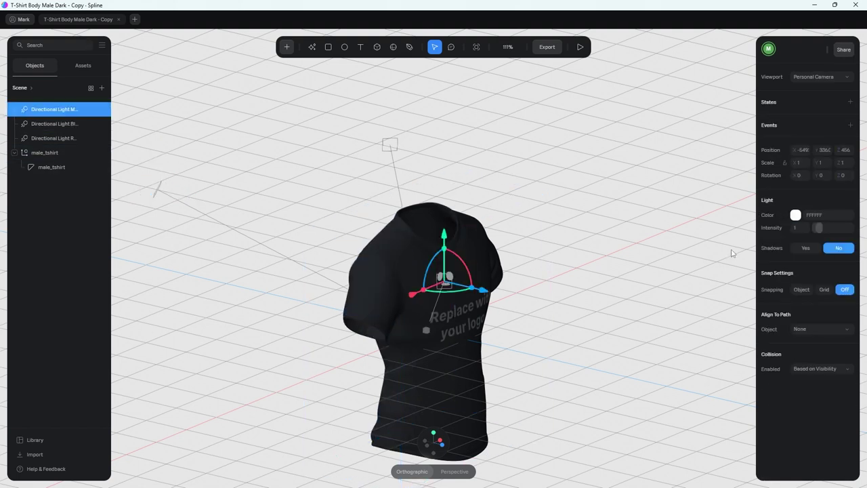
pyautogui.moveTo(753, 233); pyautogui.dragTo(424, 329, button='right')
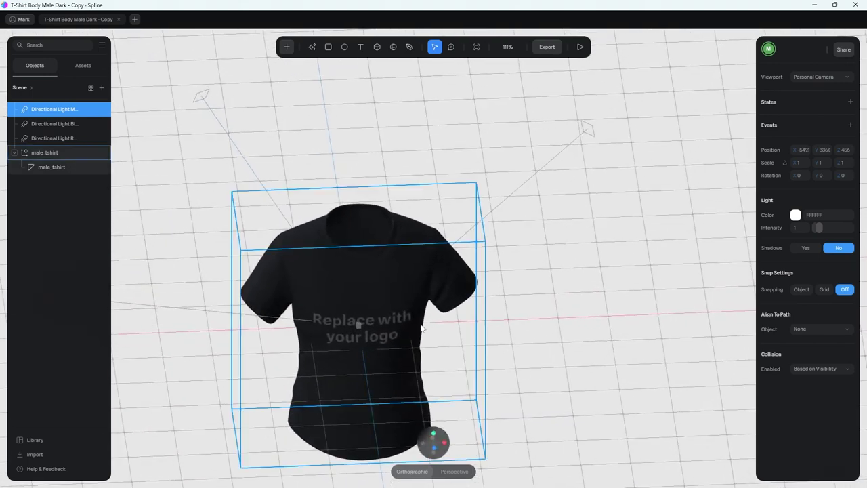
# Step: Open the tshirt material of the nested male_tshirt mesh for editing
pyautogui.moveTo(434, 324); pyautogui.dragTo(469, 290, button='middle')
pyautogui.moveTo(433, 443)
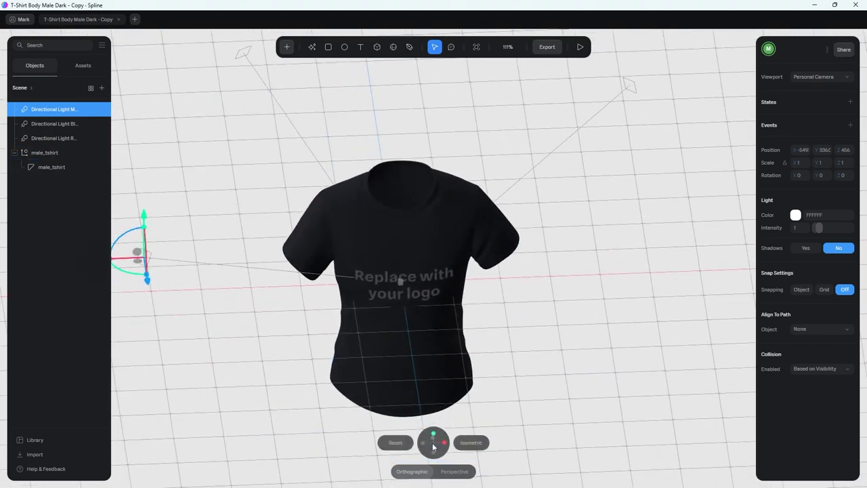
pyautogui.click(434, 449)
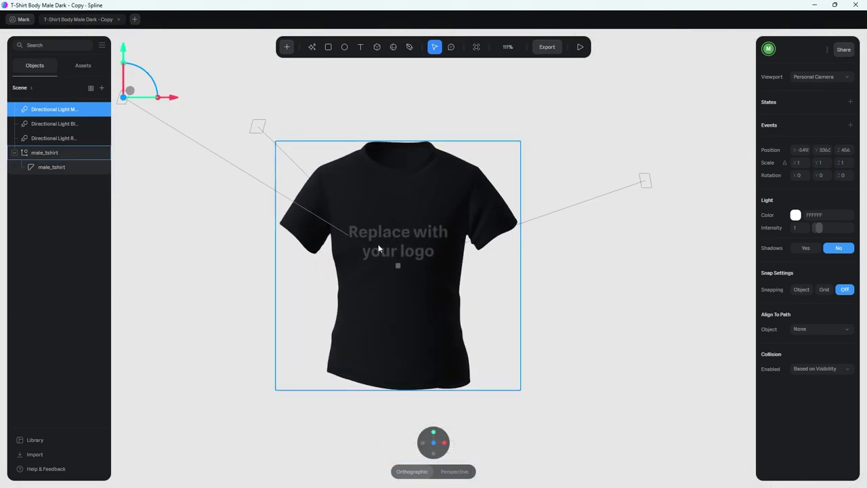
pyautogui.scroll(2, 378, 249)
pyautogui.moveTo(378, 247); pyautogui.dragTo(461, 232, button='right')
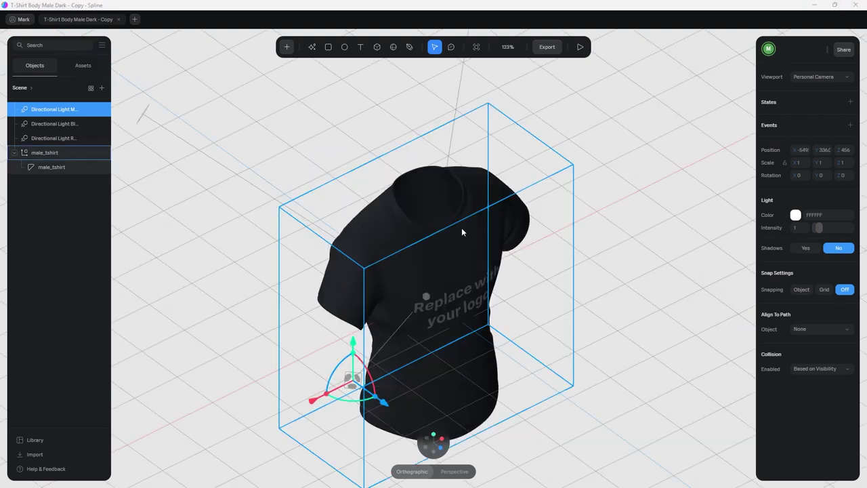
pyautogui.click(462, 232)
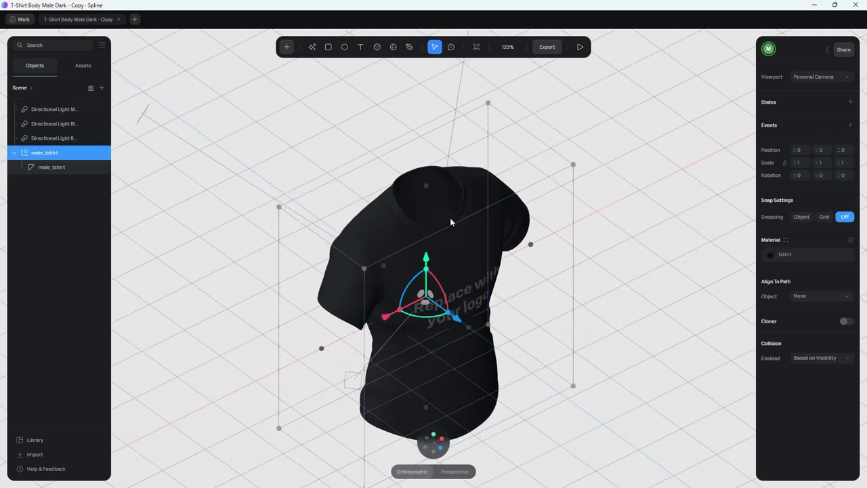
pyautogui.click(47, 169)
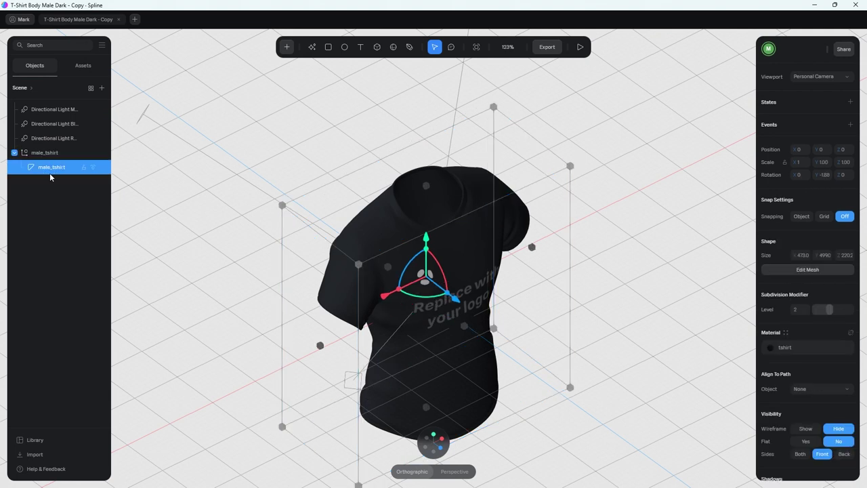
pyautogui.click(772, 347)
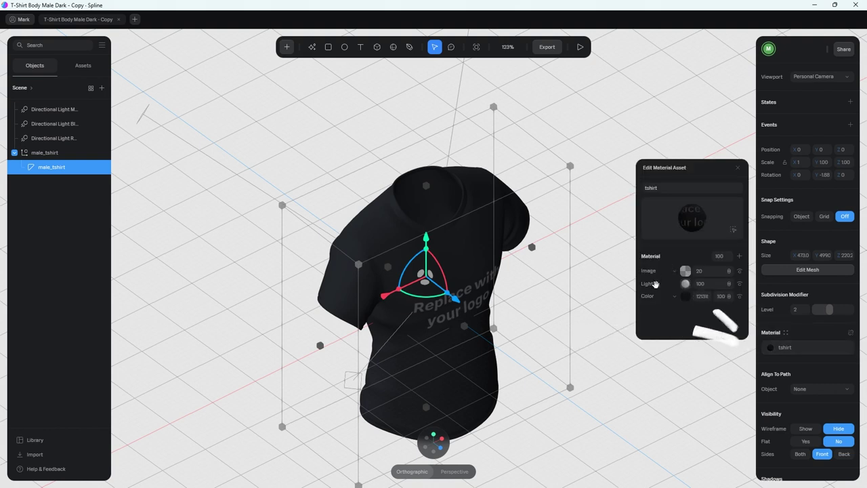
# Step: Set the base color layer of the tshirt material to dark gray 333333
pyautogui.click(686, 297)
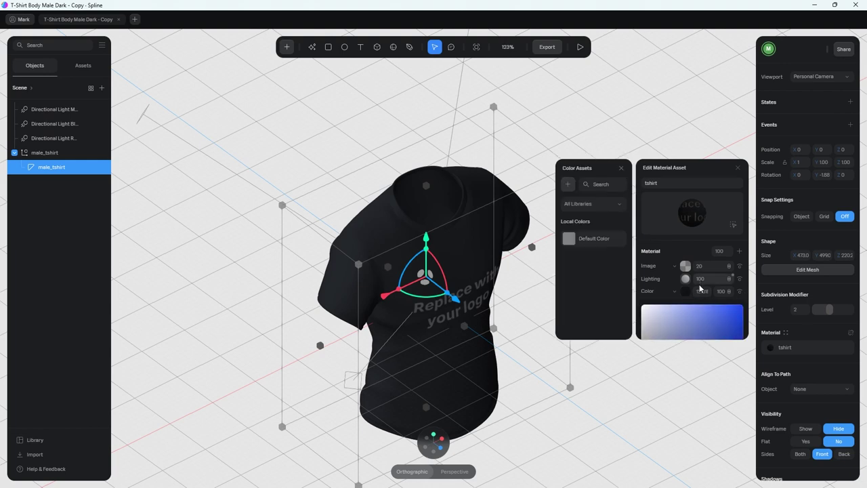
pyautogui.moveTo(684, 236)
pyautogui.mouseDown()
pyautogui.moveTo(709, 221)
pyautogui.moveTo(696, 246)
pyautogui.mouseUp()
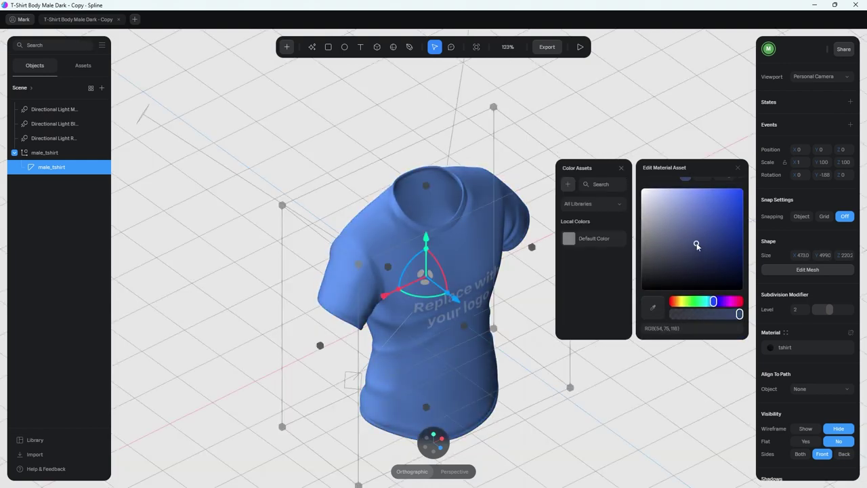
pyautogui.click(692, 329)
pyautogui.write('333')
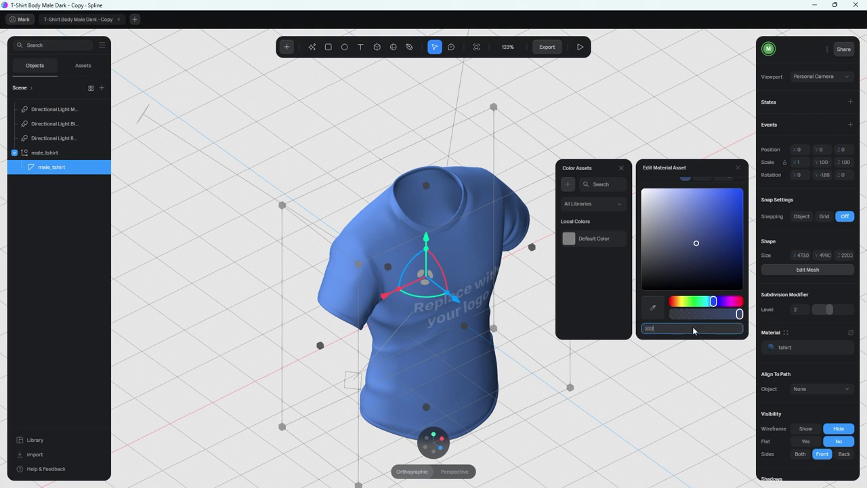
pyautogui.write('333')
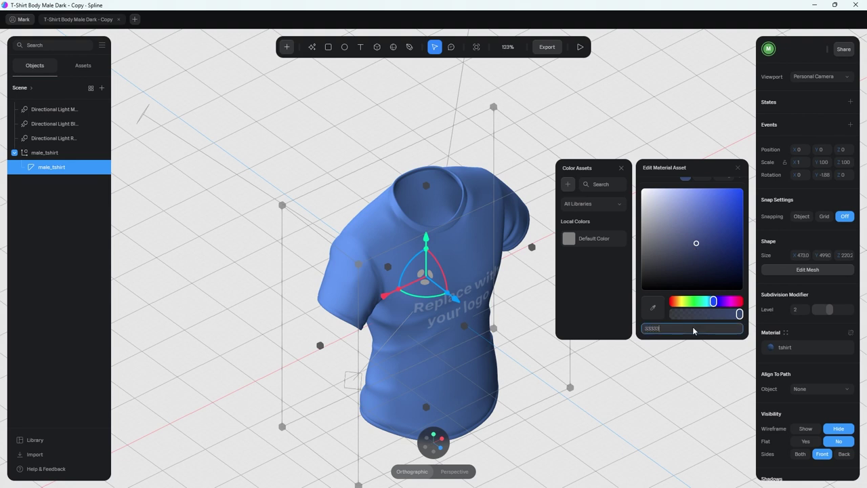
pyautogui.click(672, 363)
# Step: Replace the placeholder image in the shirt's tshirt material with the Wicky Design logo
pyautogui.click(480, 230)
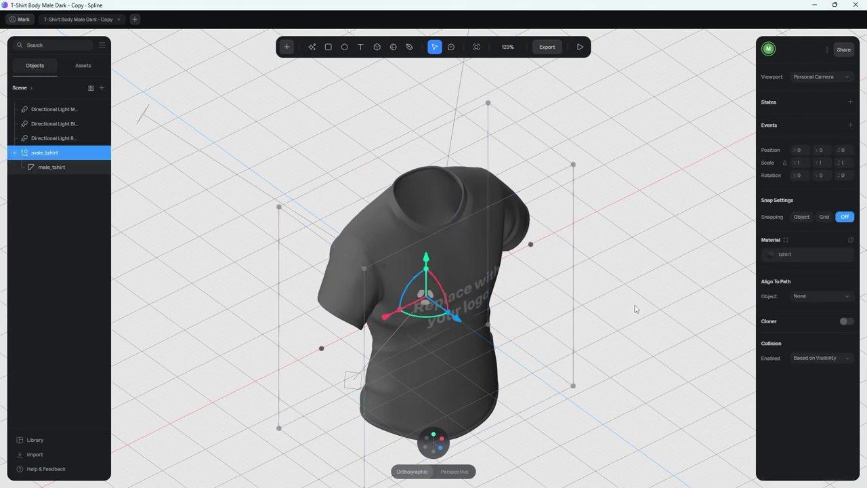
pyautogui.click(790, 254)
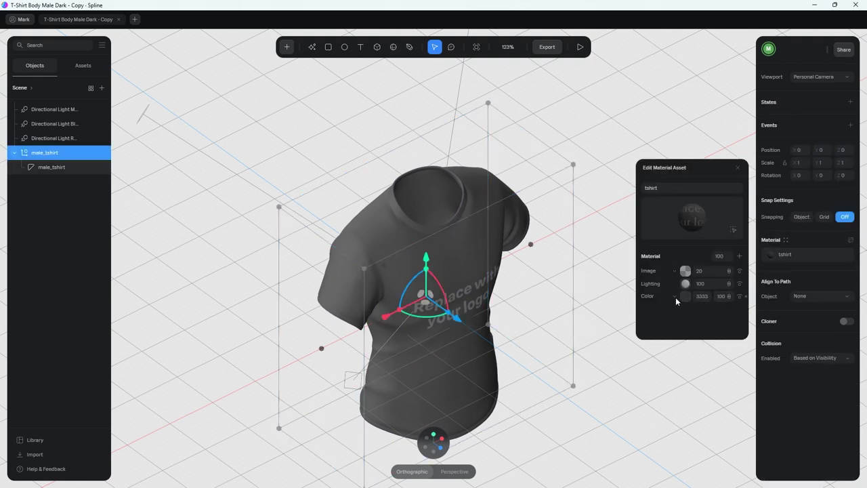
pyautogui.moveTo(579, 370); pyautogui.dragTo(548, 351)
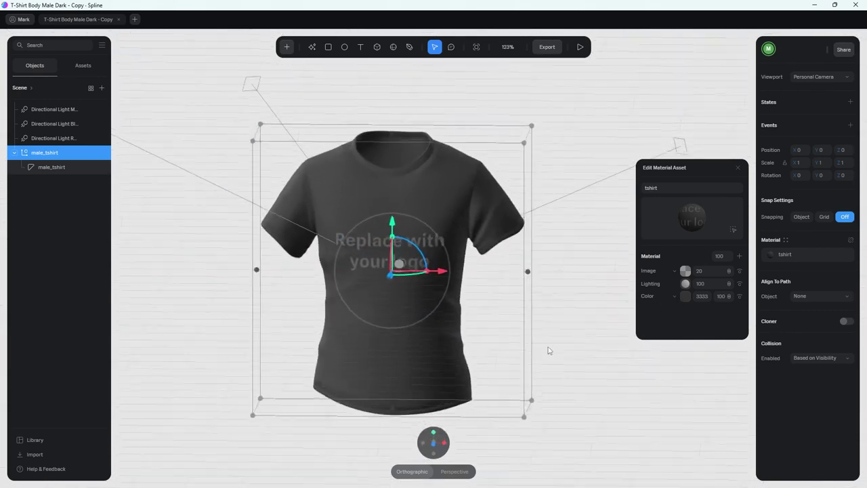
pyautogui.scroll(3, 433, 284)
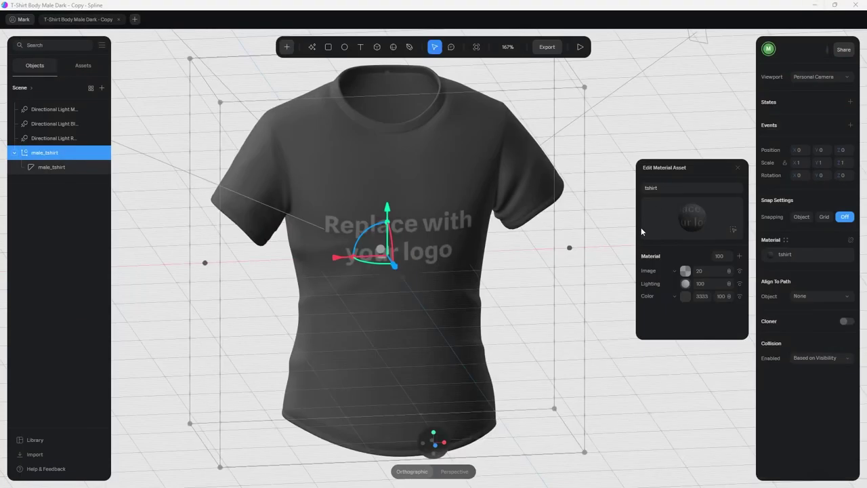
pyautogui.click(684, 272)
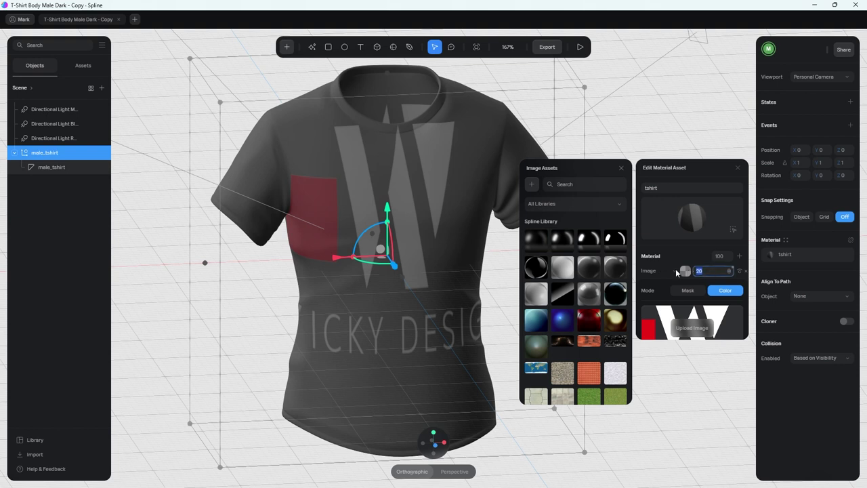
# Step: Set the opacity of the logo's image layer to 100
pyautogui.click(701, 271)
pyautogui.write('100')
pyautogui.press('Return')
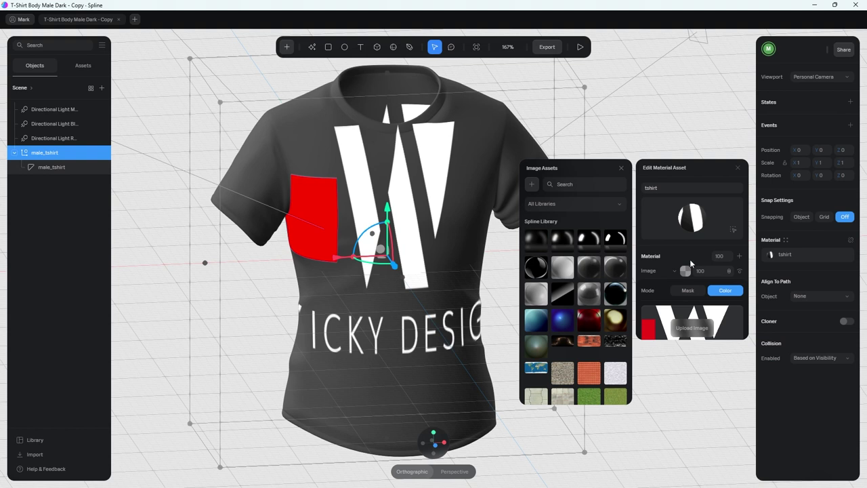
# Step: Set the horizontal (X) scale of the logo image on the shirt to 160
pyautogui.scroll(-3, 689, 259)
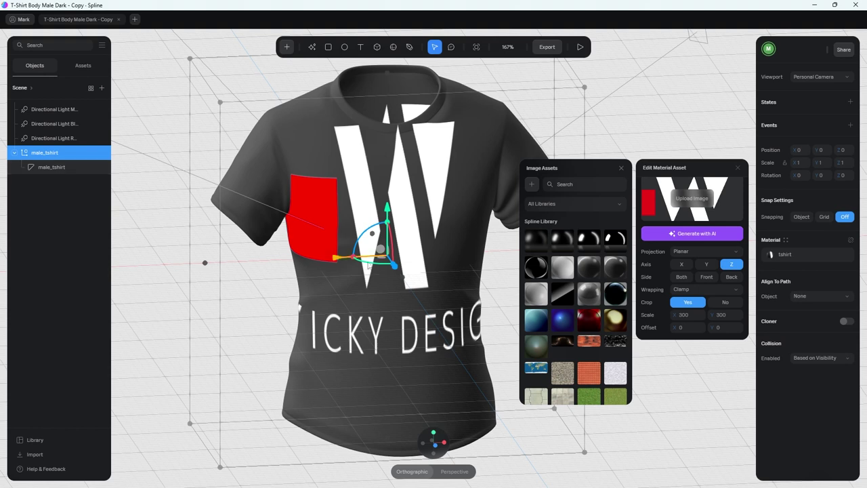
pyautogui.moveTo(676, 298); pyautogui.dragTo(215, 296)
pyautogui.click(689, 315)
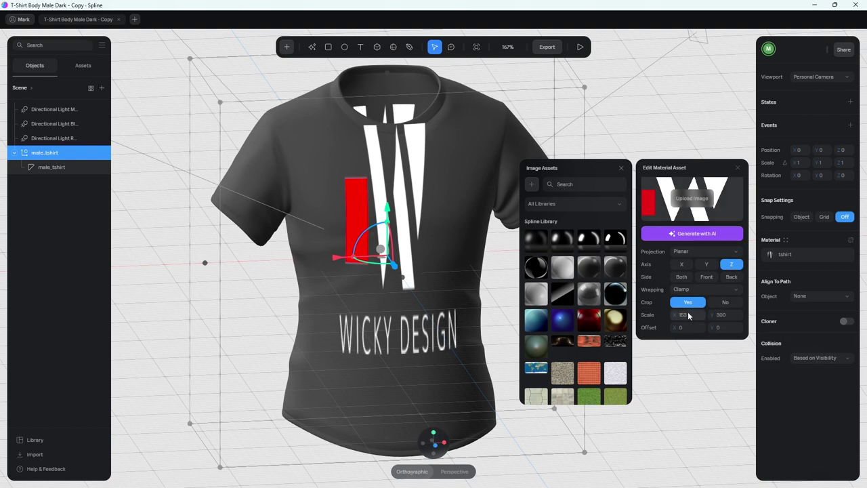
pyautogui.write('1')
pyautogui.press('Return')
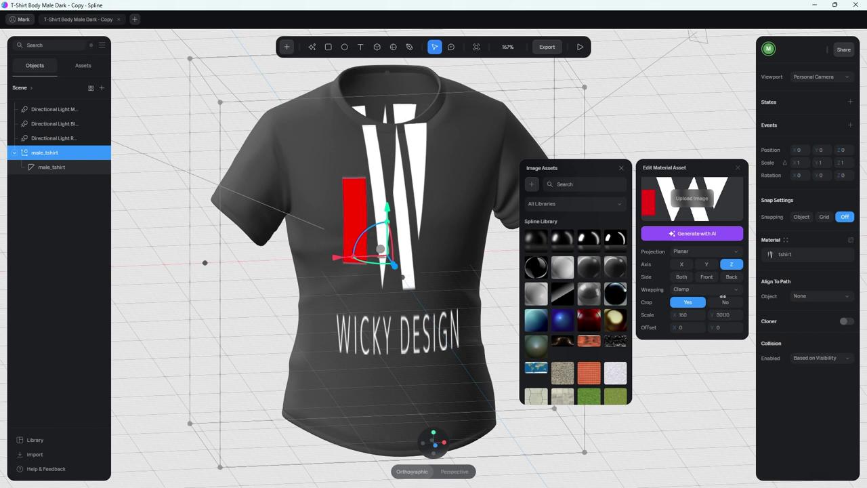
# Step: Set the vertical (Y) scale of the logo image on the shirt to 100
pyautogui.moveTo(720, 315); pyautogui.dragTo(628, 296)
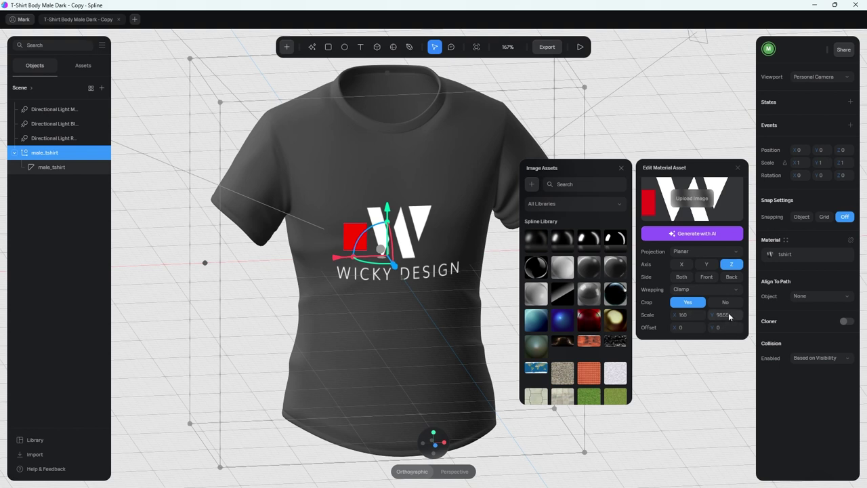
pyautogui.click(722, 314)
pyautogui.write('1')
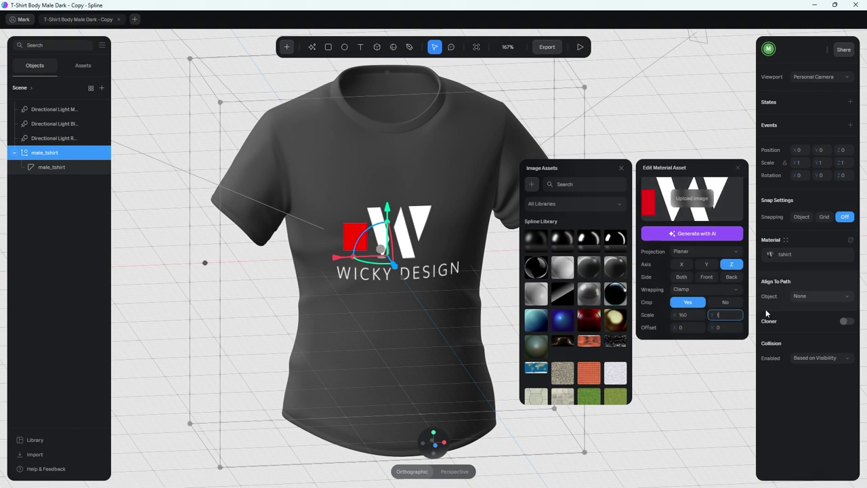
pyautogui.write('00')
pyautogui.press('Return')
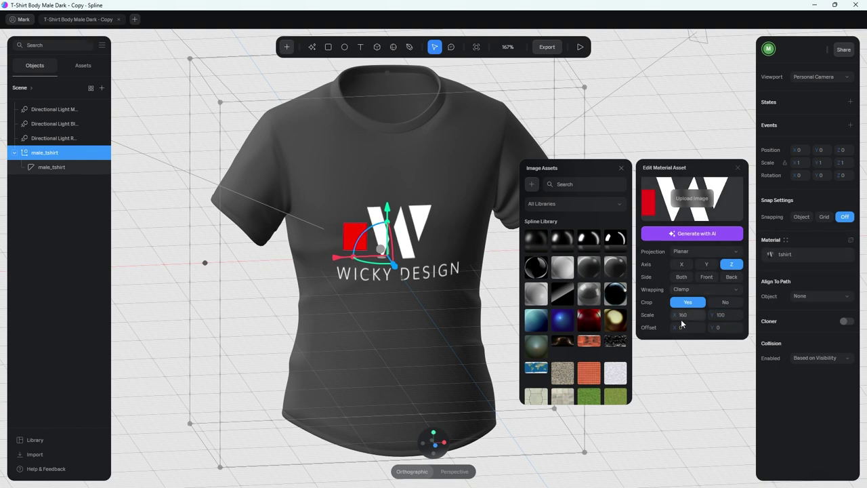
pyautogui.moveTo(680, 314); pyautogui.dragTo(664, 320)
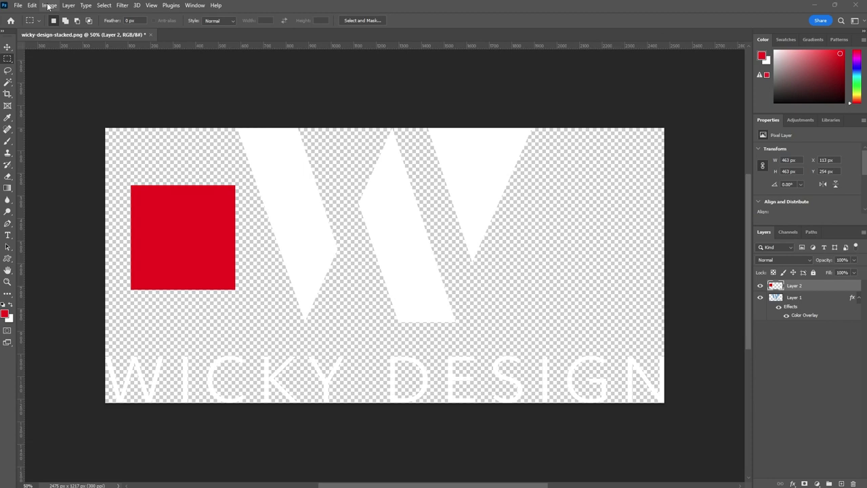
# Step: Switch to Photoshop and create a new document 160 px wide and 100 px high
pyautogui.click(48, 5)
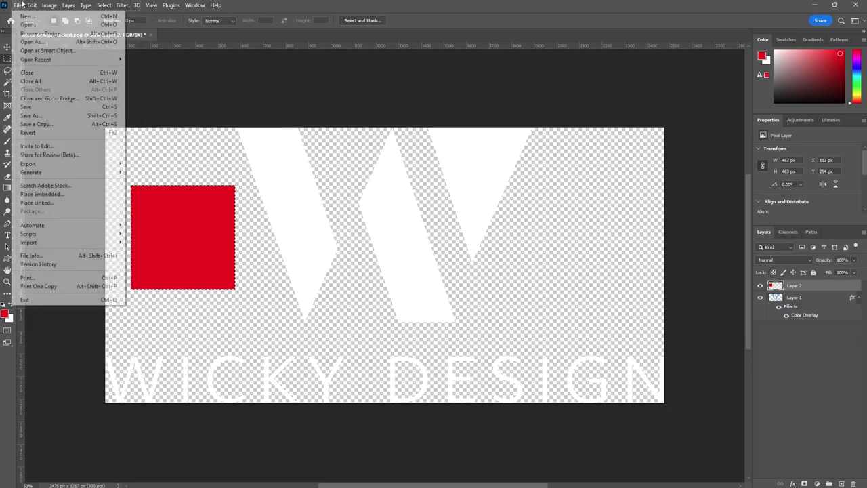
pyautogui.click(26, 15)
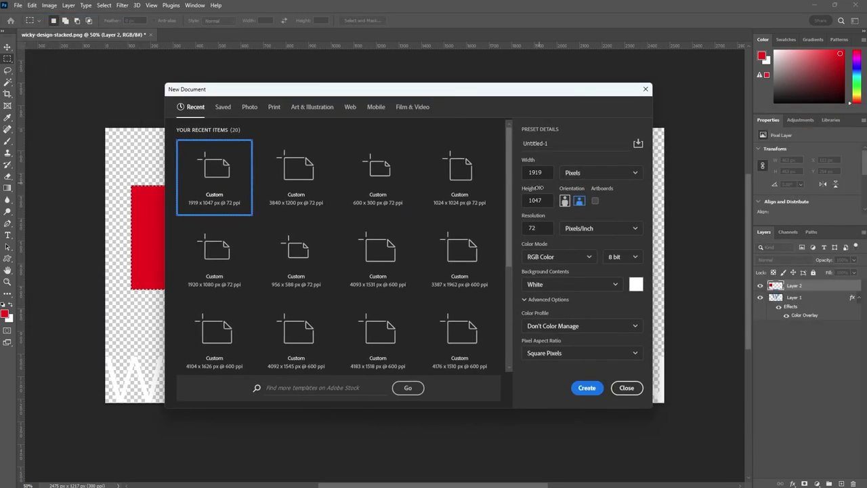
pyautogui.doubleClick(535, 172)
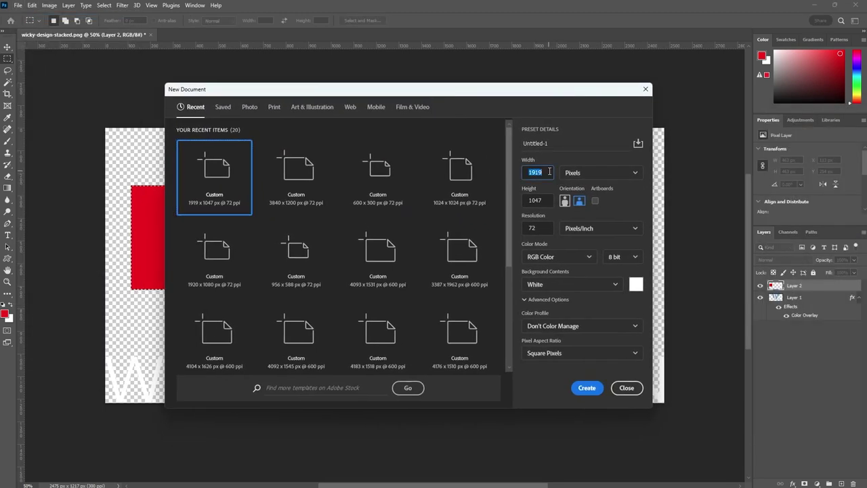
pyautogui.write('160')
pyautogui.press('Tab')
pyautogui.write('100')
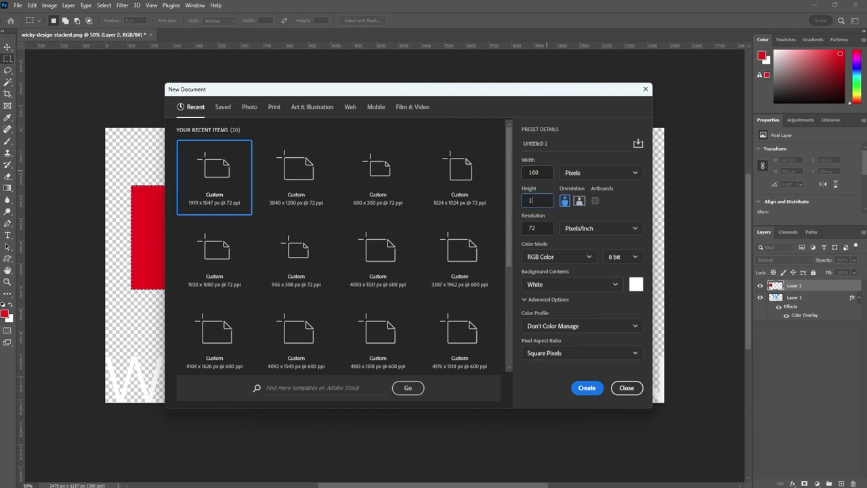
pyautogui.click(586, 388)
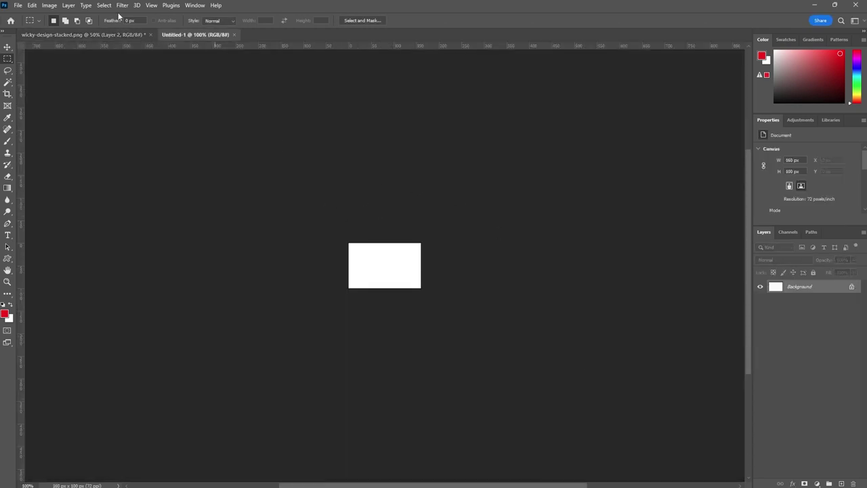
# Step: Check the image size of the new blank document and close the dialog without changes
pyautogui.click(49, 5)
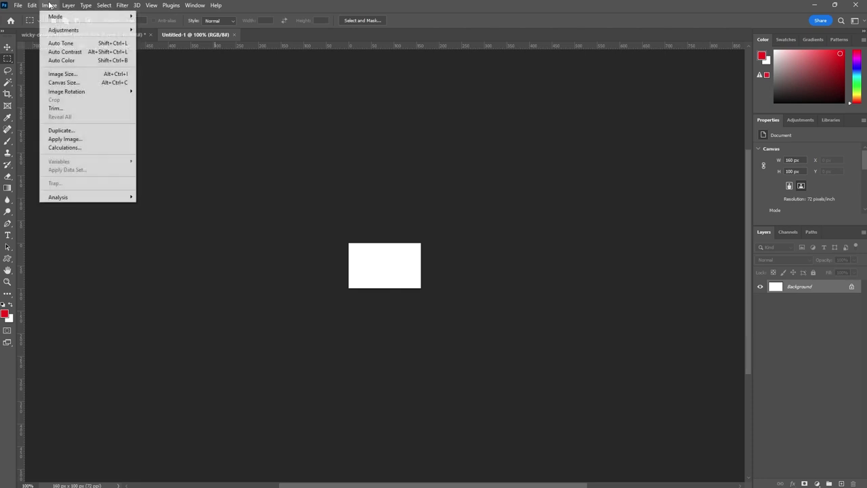
pyautogui.click(61, 74)
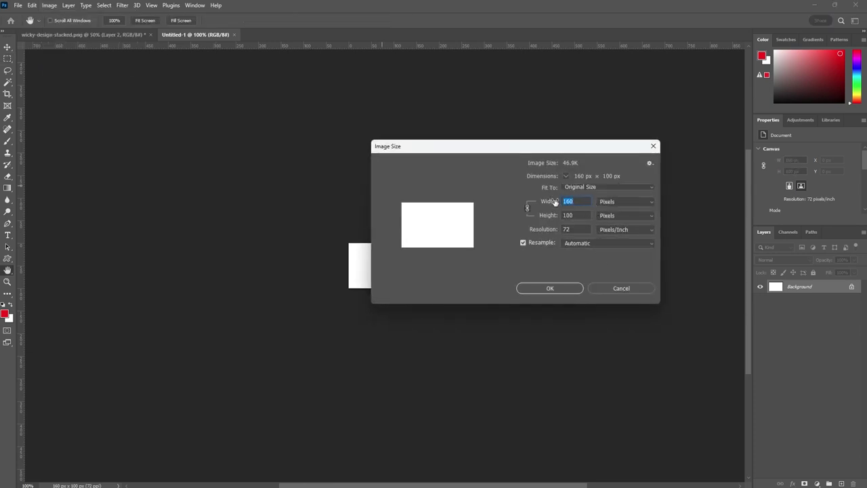
pyautogui.click(619, 289)
# Step: Check the image size of the wicky-design-stacked.png logo document and close the dialog without changes
pyautogui.click(95, 35)
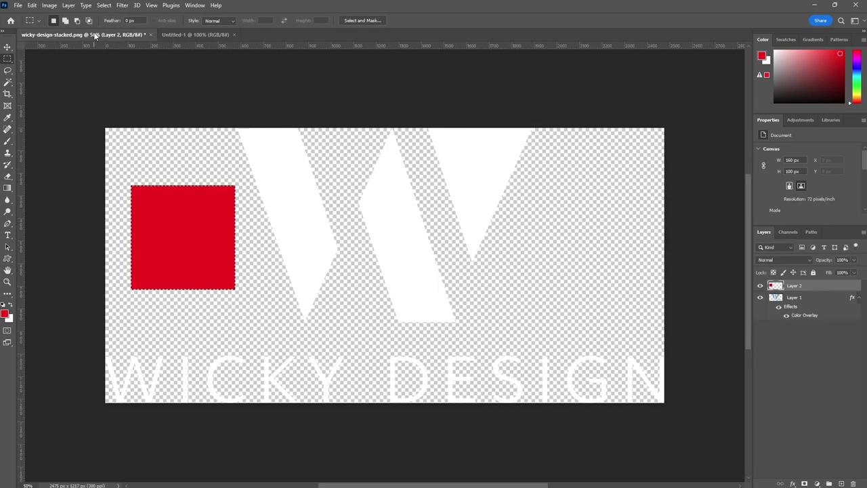
pyautogui.click(49, 6)
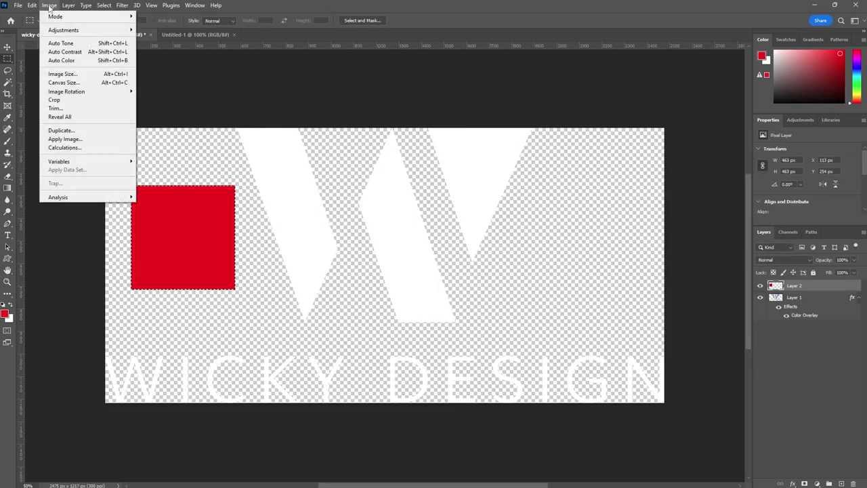
pyautogui.click(84, 74)
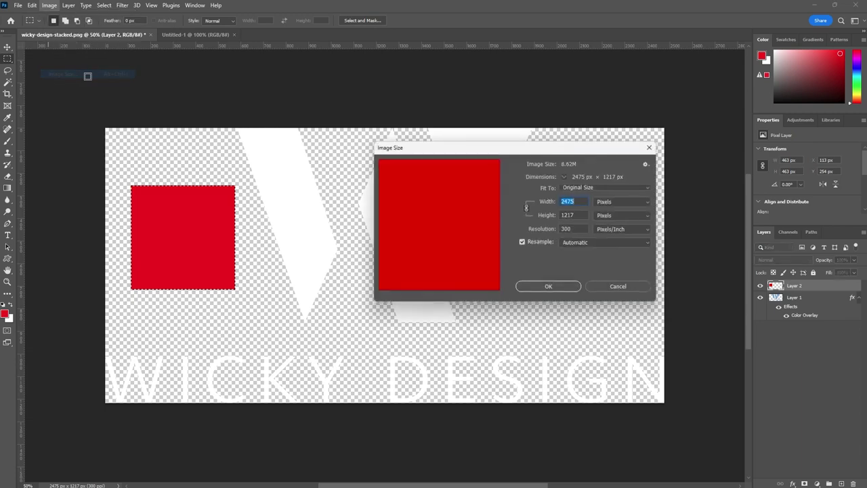
pyautogui.rightClick(579, 202)
pyautogui.click(586, 230)
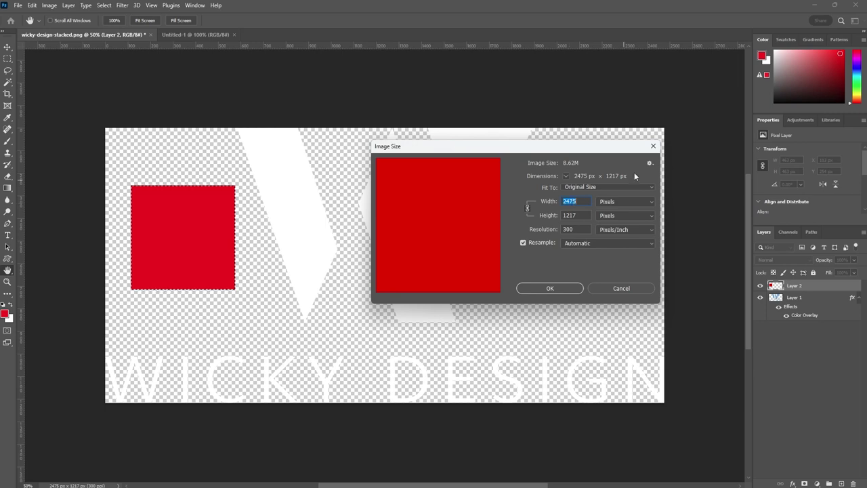
pyautogui.click(654, 146)
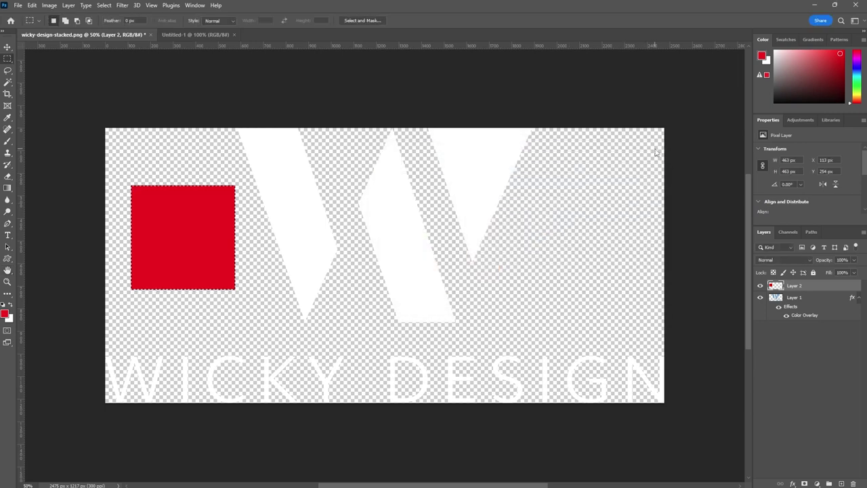
# Step: Resize the blank Untitled-1 document to 2475 px wide, keeping its proportions
pyautogui.click(199, 33)
pyautogui.click(49, 5)
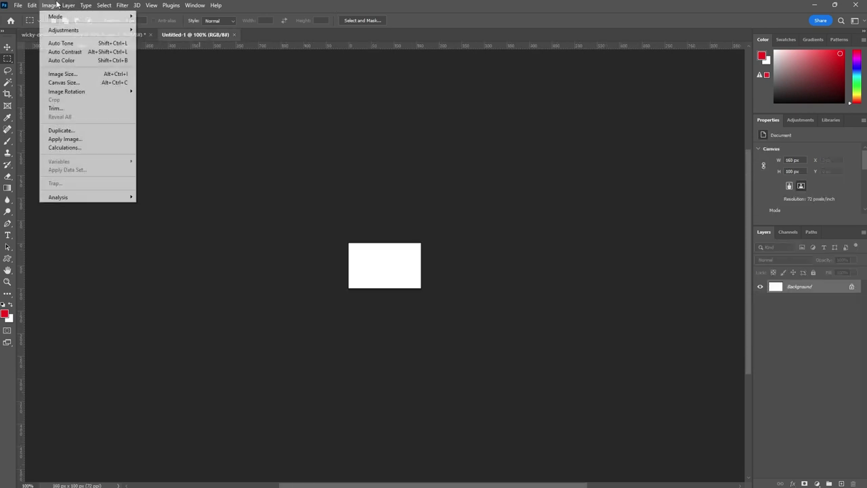
pyautogui.click(80, 73)
pyautogui.write('2475')
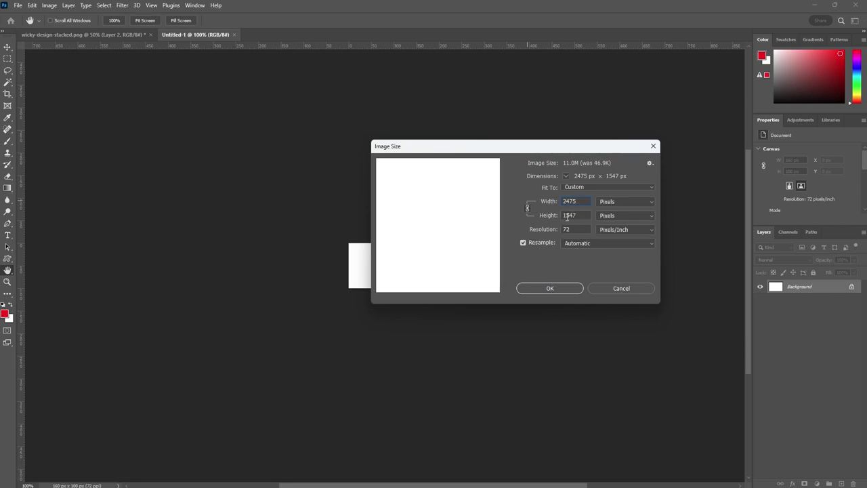
pyautogui.click(546, 287)
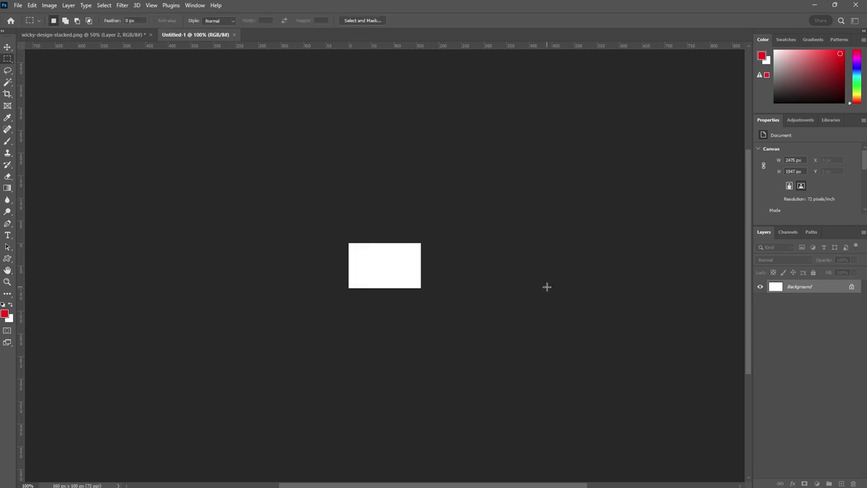
pyautogui.scroll(-3, 449, 273)
pyautogui.hscroll(3, 338, 196)
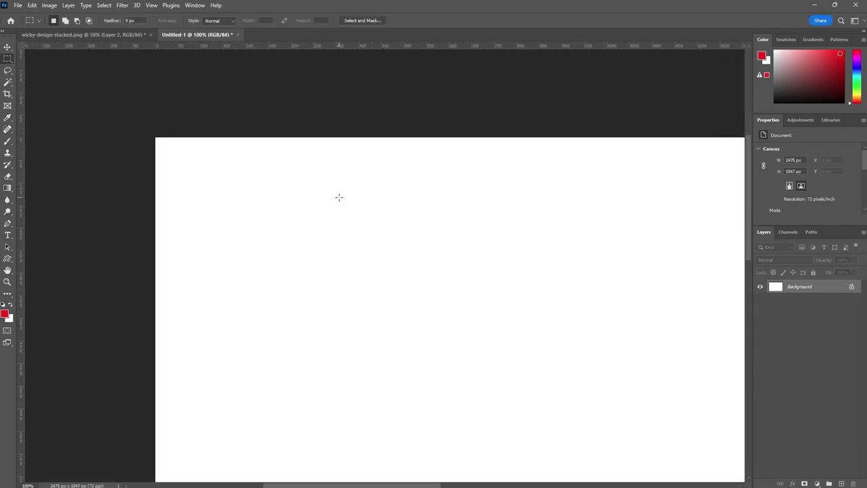
pyautogui.hotkey('ctrl', '0')
pyautogui.hotkey('ctrl', '-')
pyautogui.hotkey('ctrl', '-')
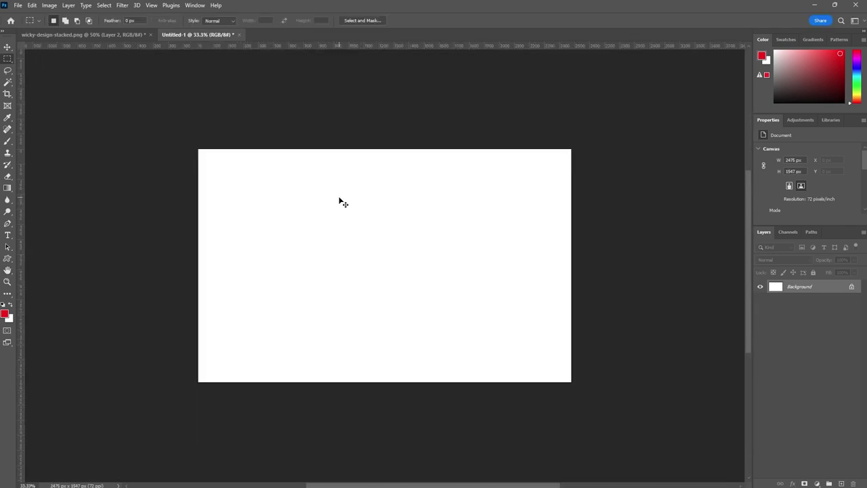
# Step: Check the pixel height of the resized blank document and close the dialog without changes
pyautogui.click(50, 6)
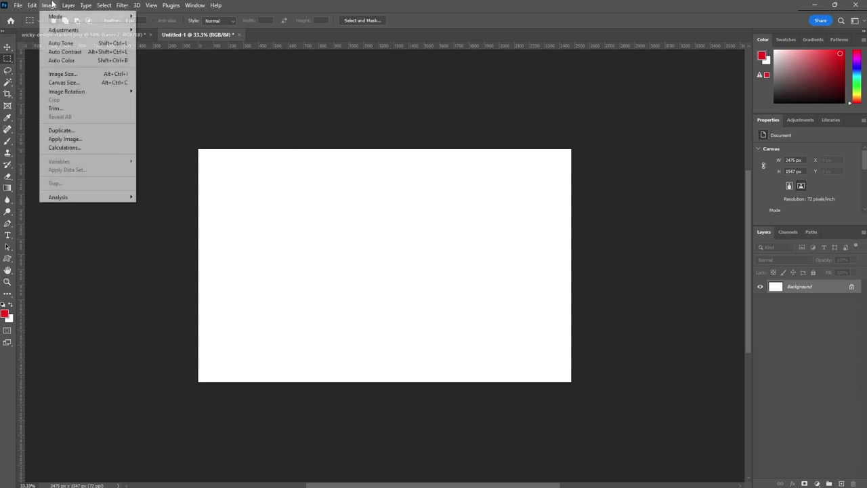
pyautogui.click(78, 73)
pyautogui.doubleClick(576, 216)
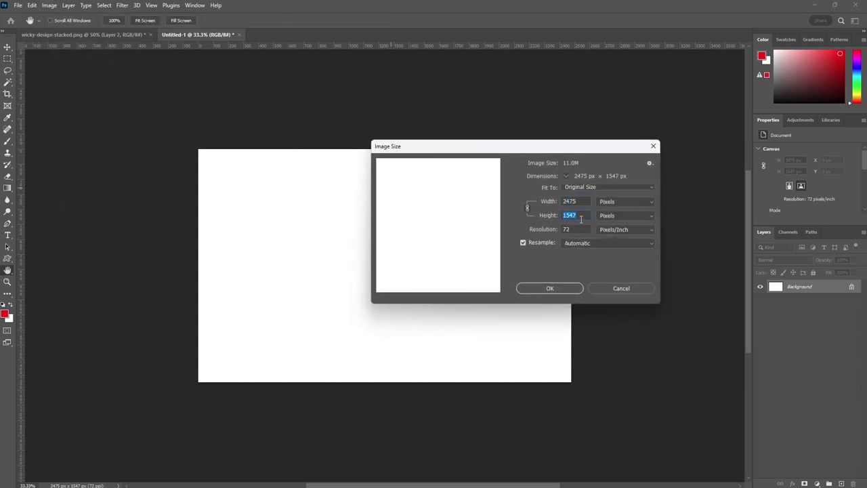
pyautogui.click(638, 289)
# Step: Set the canvas height of the wicky-design-stacked.png logo document to 1547 pixels, keeping the centered anchor
pyautogui.click(103, 36)
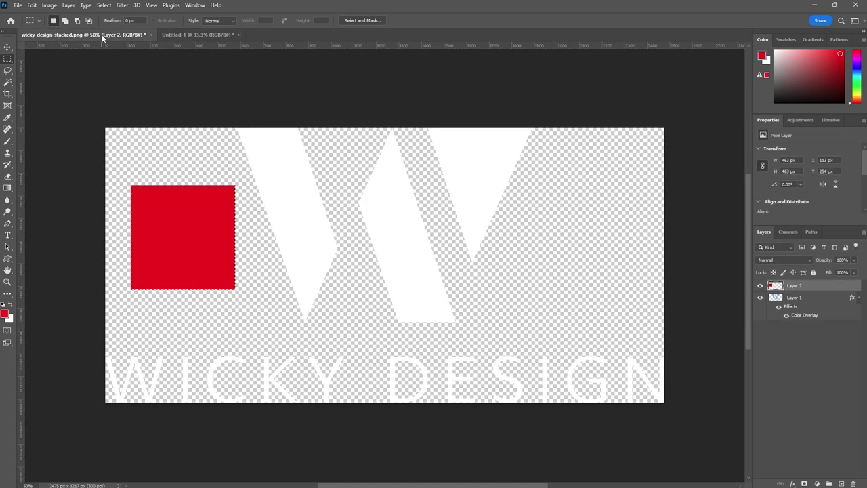
pyautogui.click(48, 5)
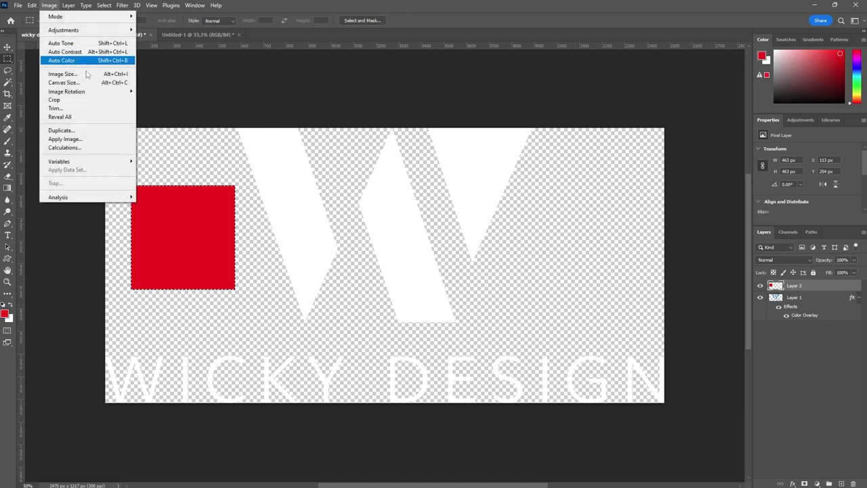
pyautogui.click(83, 84)
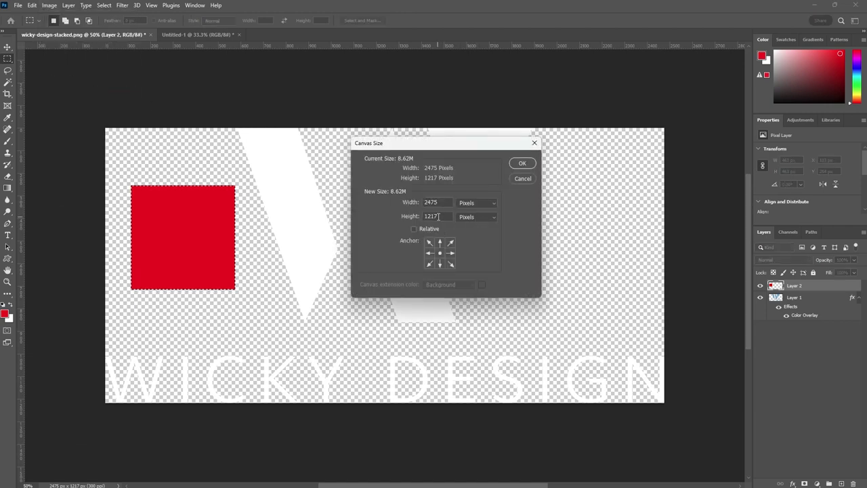
pyautogui.moveTo(439, 216); pyautogui.dragTo(417, 216)
pyautogui.write('1547')
pyautogui.click(522, 164)
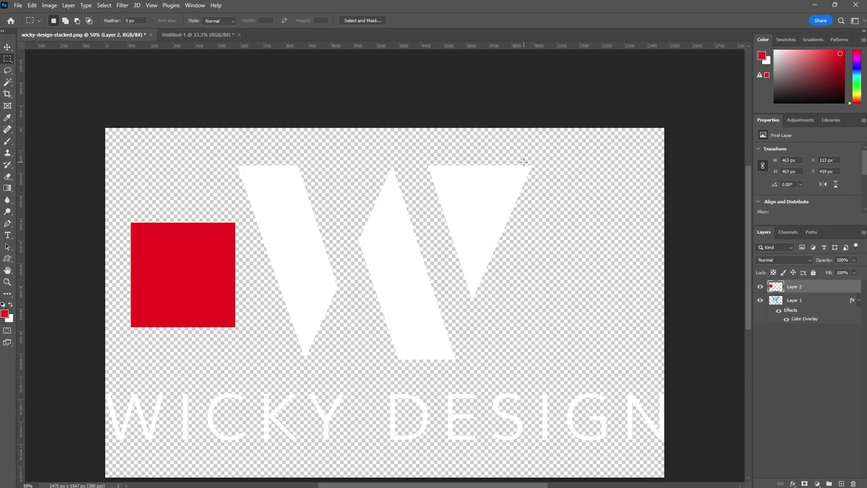
pyautogui.hotkey('ctrl', '-')
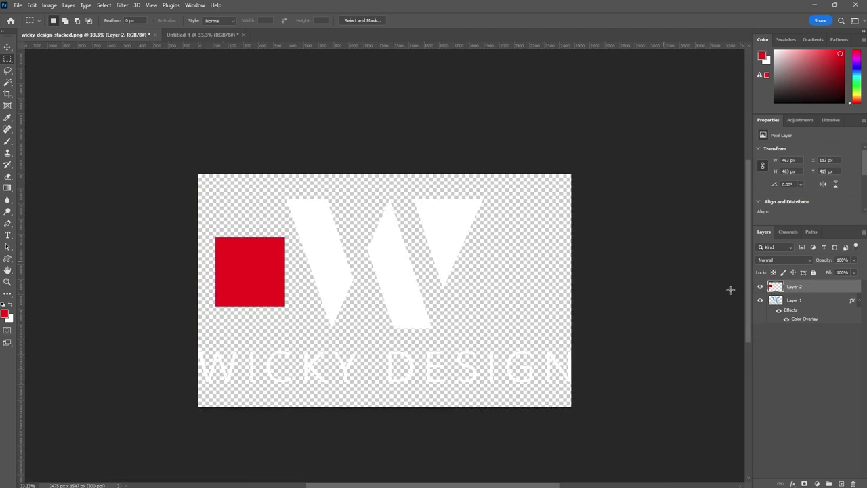
# Step: Hide the red square layer (Layer 2) in the logo document
pyautogui.click(760, 287)
pyautogui.click(760, 286)
pyautogui.click(760, 287)
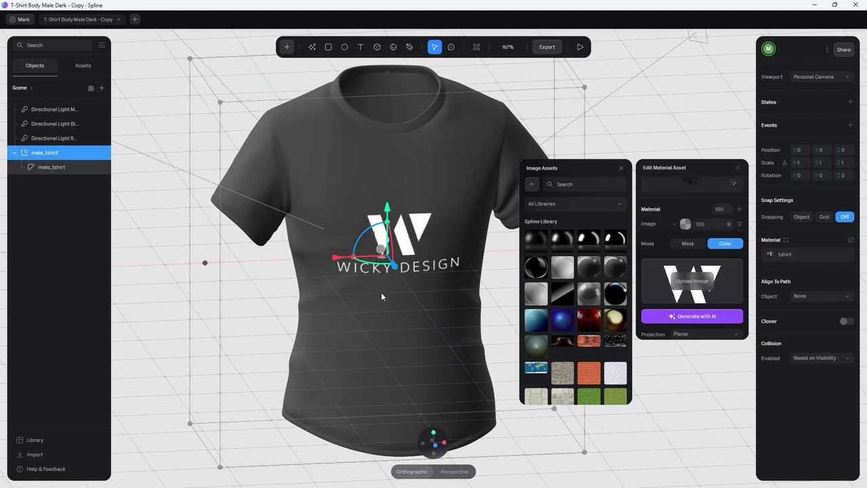
# Step: Switch to Spline, inspect the logo on the shirt and set its image's vertical (Y) offset to 0.12
pyautogui.moveTo(380, 292)
pyautogui.mouseDown(button='right')
pyautogui.moveTo(382, 309)
pyautogui.moveTo(398, 305)
pyautogui.moveTo(387, 294)
pyautogui.mouseUp(button='right')
pyautogui.scroll(6, 386, 294)
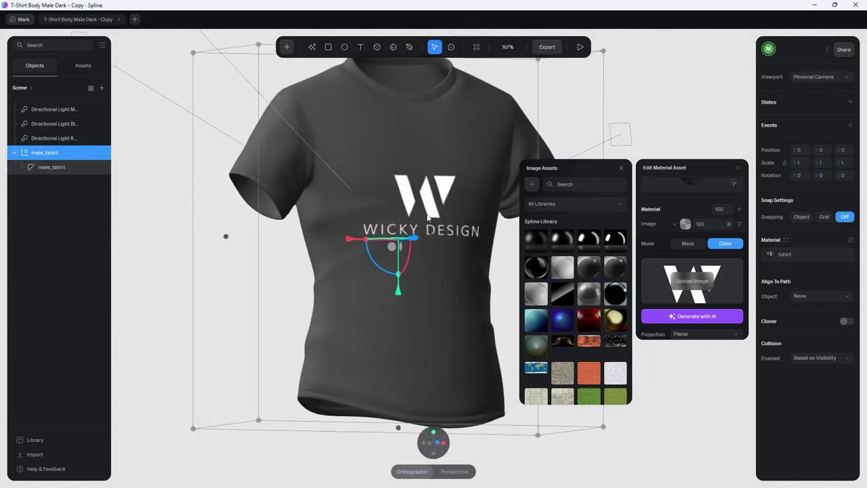
pyautogui.moveTo(433, 239); pyautogui.dragTo(381, 319, button='right')
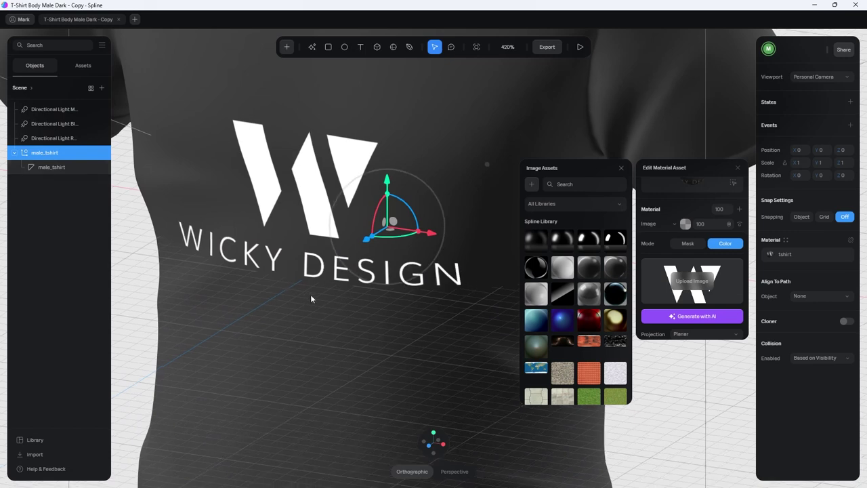
pyautogui.moveTo(310, 300); pyautogui.dragTo(333, 291, button='right')
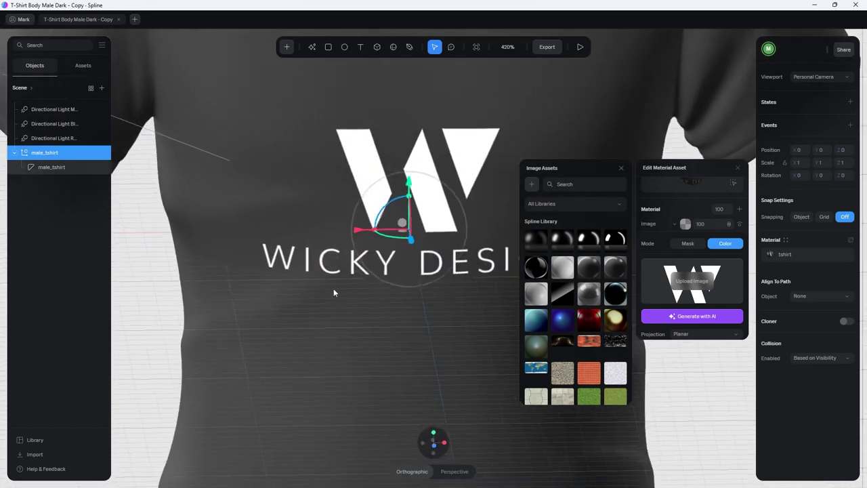
pyautogui.scroll(-6, 389, 282)
pyautogui.moveTo(388, 309); pyautogui.dragTo(418, 233, button='right')
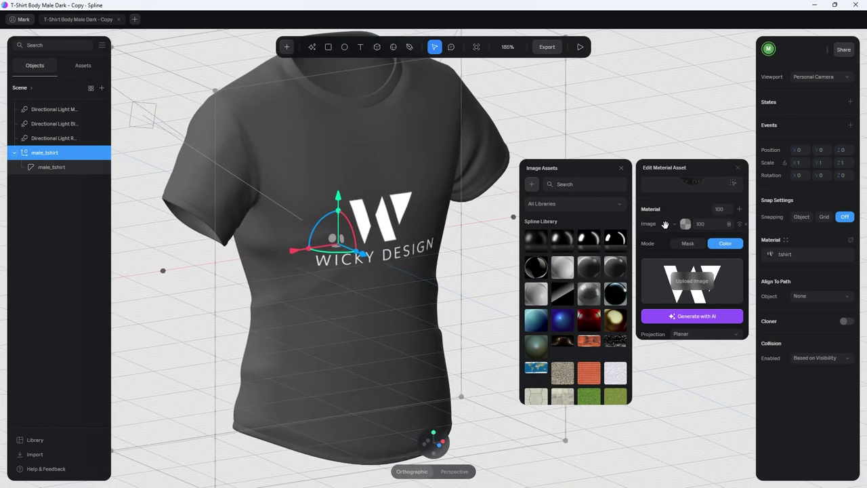
pyautogui.scroll(-3, 684, 285)
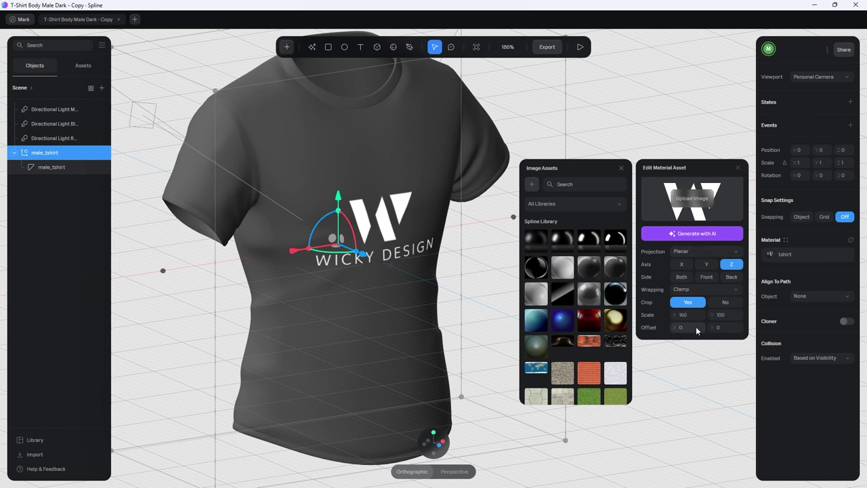
pyautogui.moveTo(715, 327); pyautogui.dragTo(717, 307)
pyautogui.moveTo(407, 293); pyautogui.dragTo(421, 279)
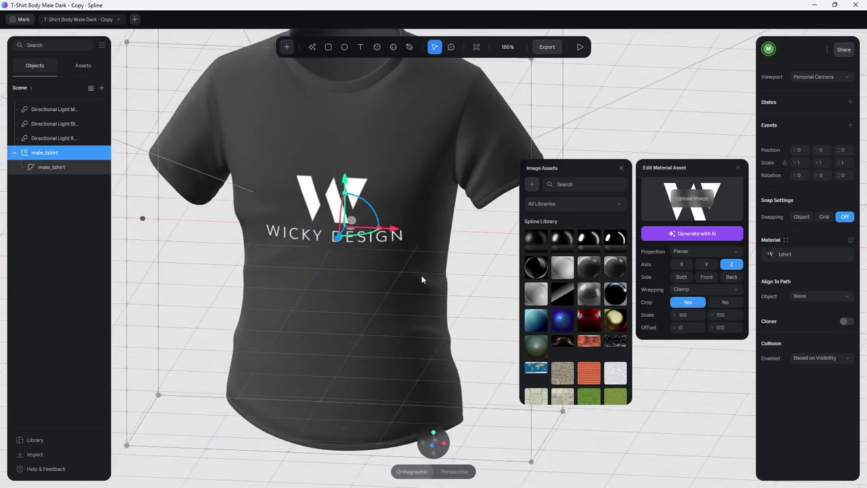
# Step: Try projecting the logo image onto the back side of the shirt
pyautogui.moveTo(365, 290); pyautogui.dragTo(470, 298)
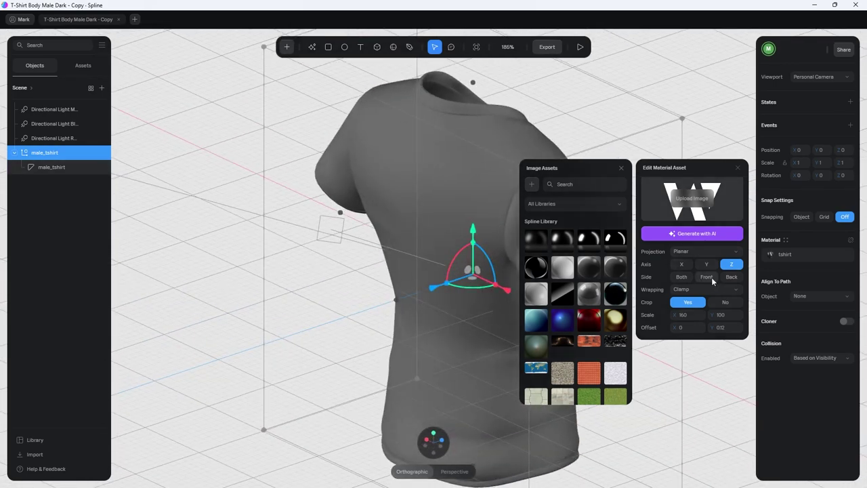
pyautogui.click(729, 278)
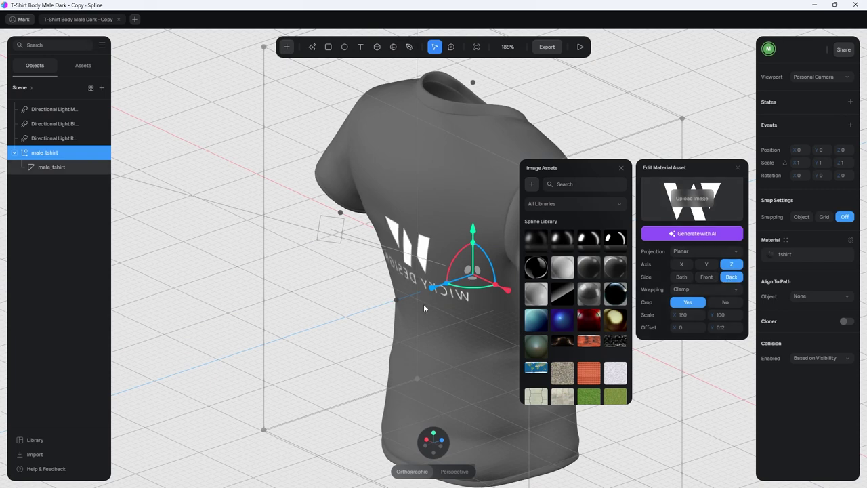
pyautogui.moveTo(400, 313); pyautogui.dragTo(468, 240)
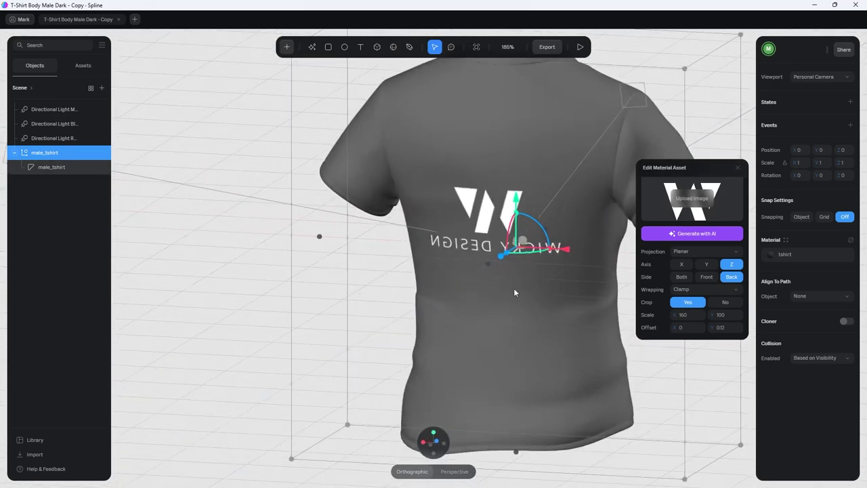
pyautogui.moveTo(352, 323); pyautogui.dragTo(216, 332)
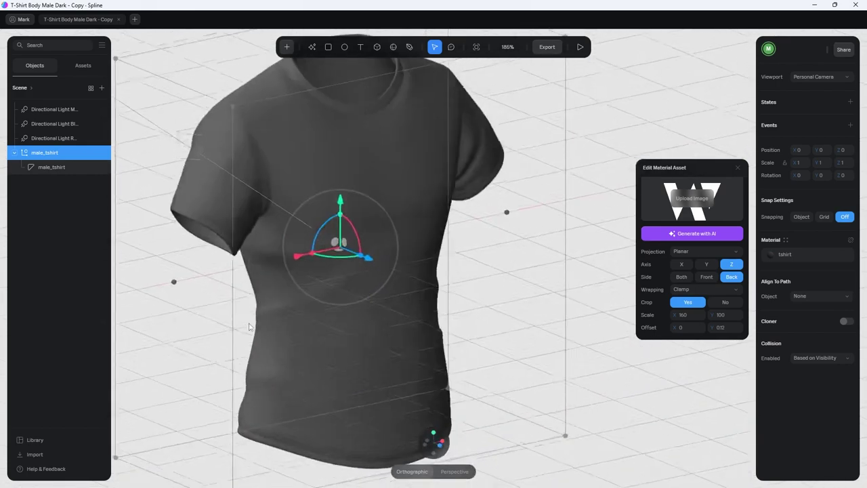
# Step: Set the logo image's projection side to Front and close the material settings
pyautogui.click(706, 278)
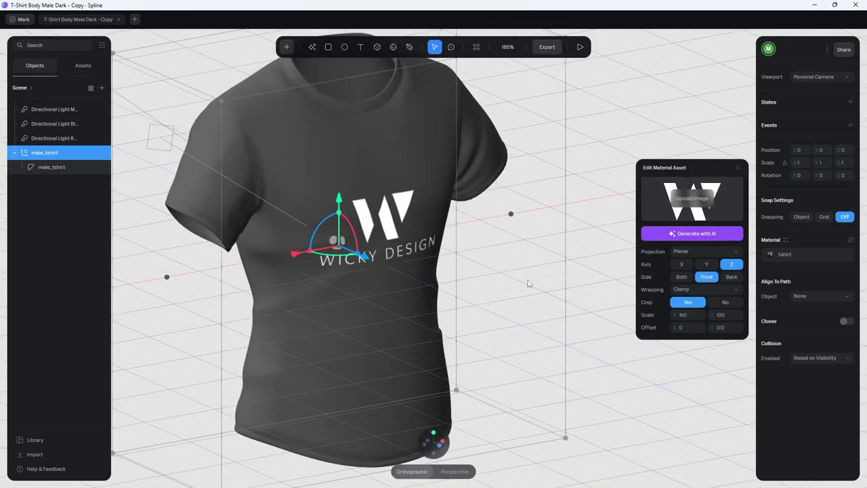
pyautogui.moveTo(507, 305); pyautogui.dragTo(521, 227)
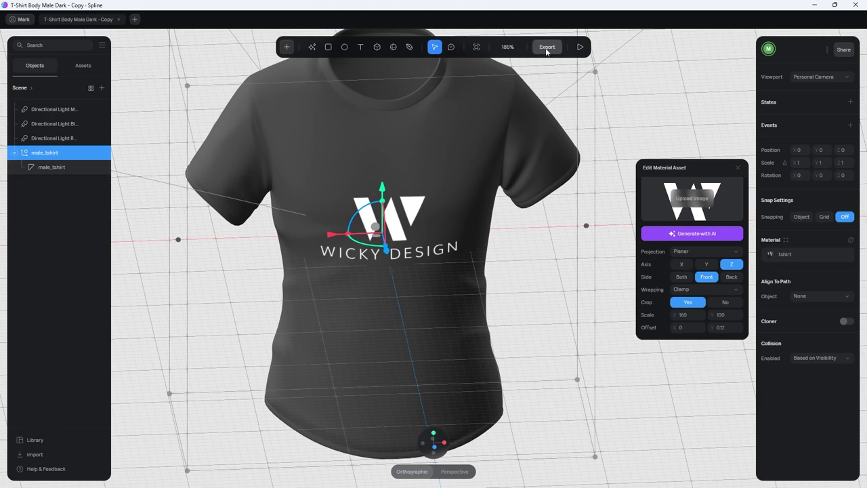
pyautogui.click(738, 168)
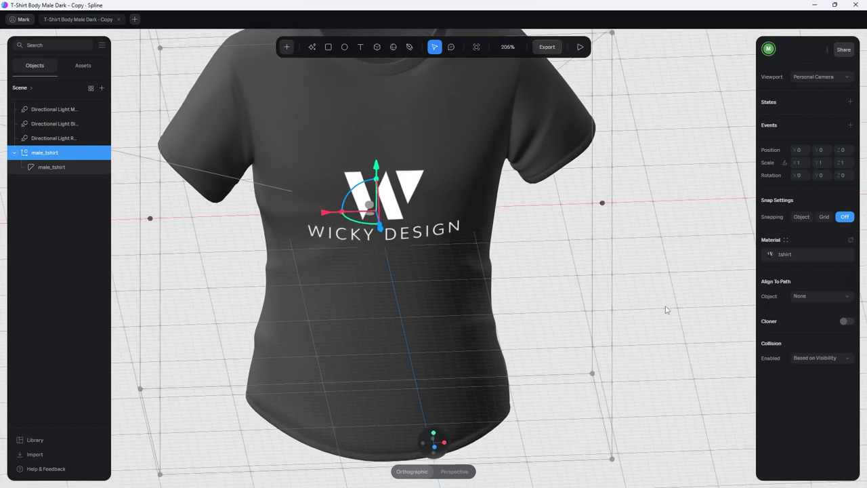
# Step: Reset the camera to face the front of the shirt and enlarge the shirt in the viewport
pyautogui.scroll(-5, 665, 310)
pyautogui.rightClick(627, 293)
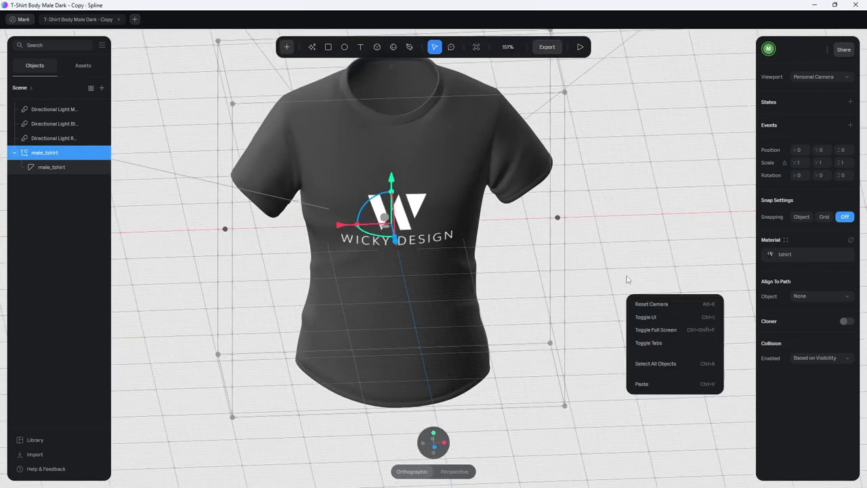
pyautogui.click(645, 307)
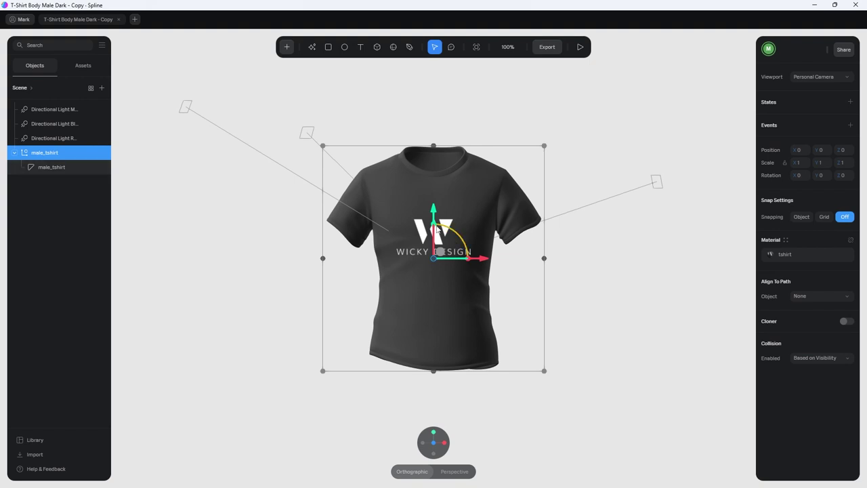
pyautogui.scroll(4, 480, 222)
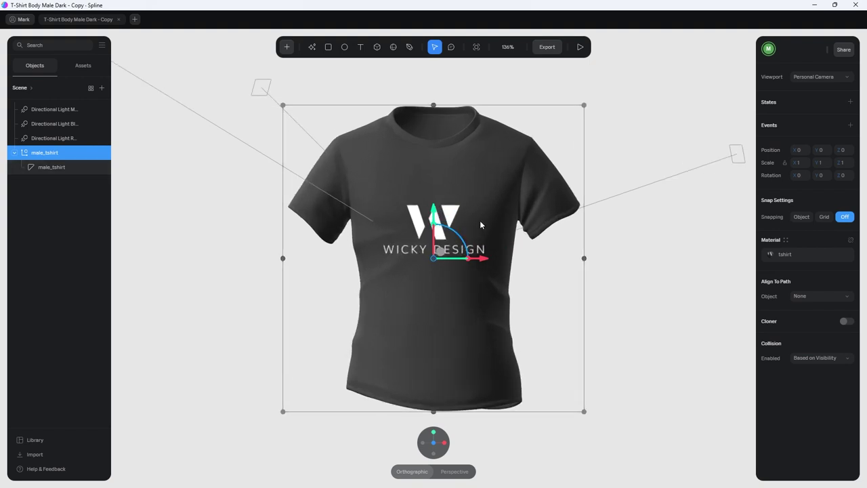
pyautogui.moveTo(634, 145); pyautogui.dragTo(634, 150, button='middle')
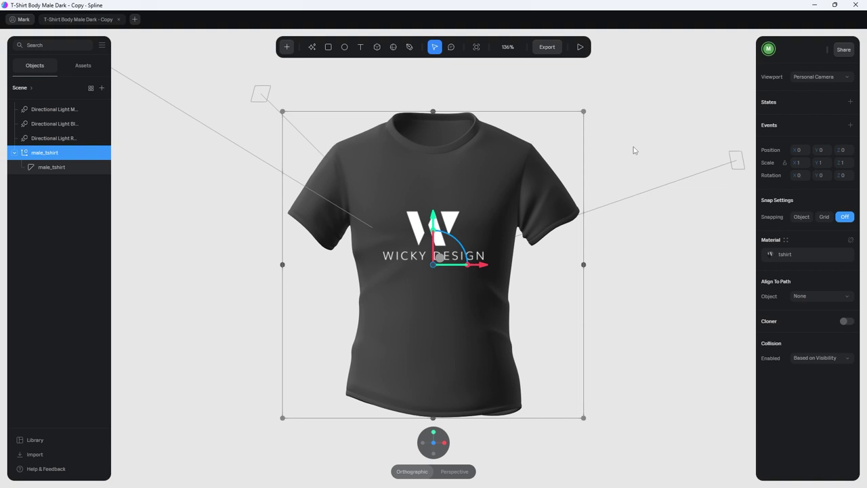
# Step: Turn off Pan and Soft Orbit in the play settings of the scene's public URL export
pyautogui.click(547, 47)
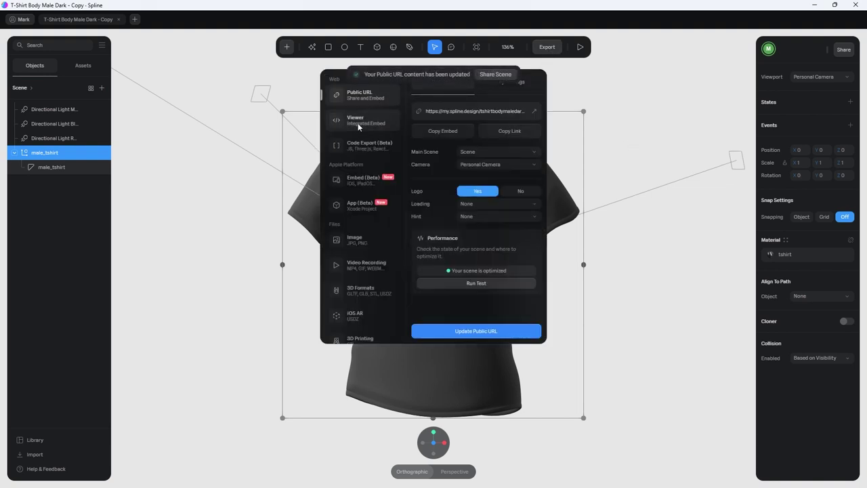
pyautogui.click(511, 83)
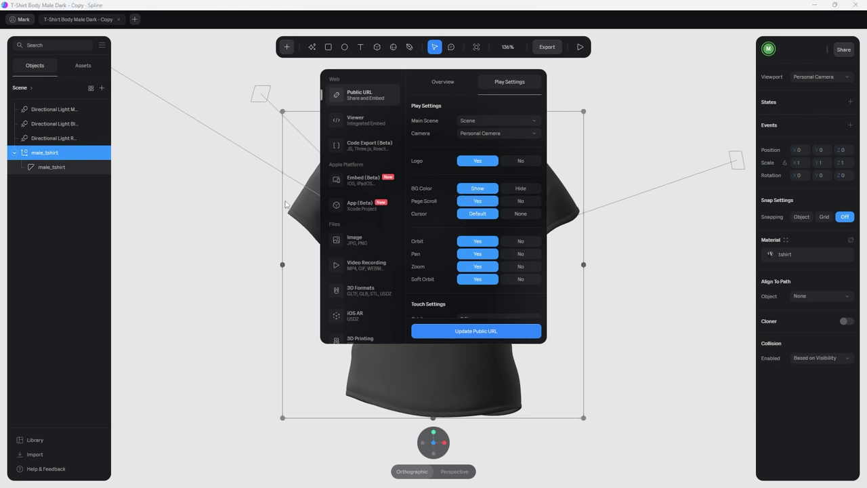
pyautogui.scroll(-3, 444, 202)
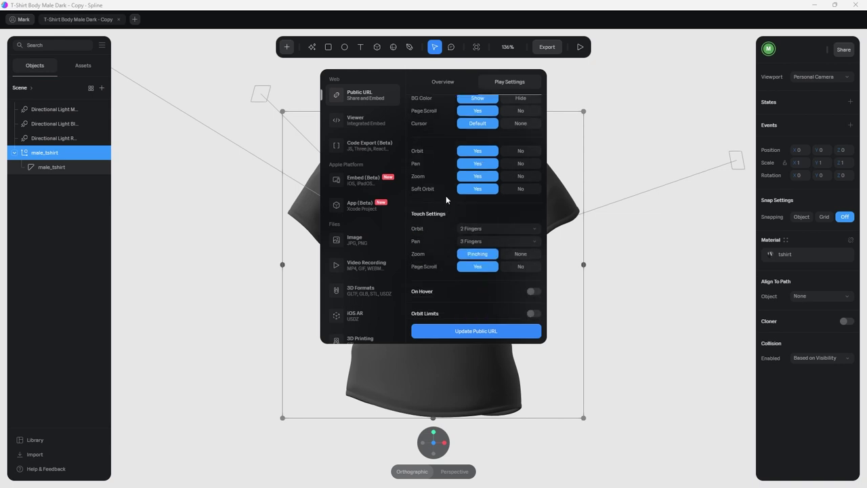
pyautogui.click(513, 164)
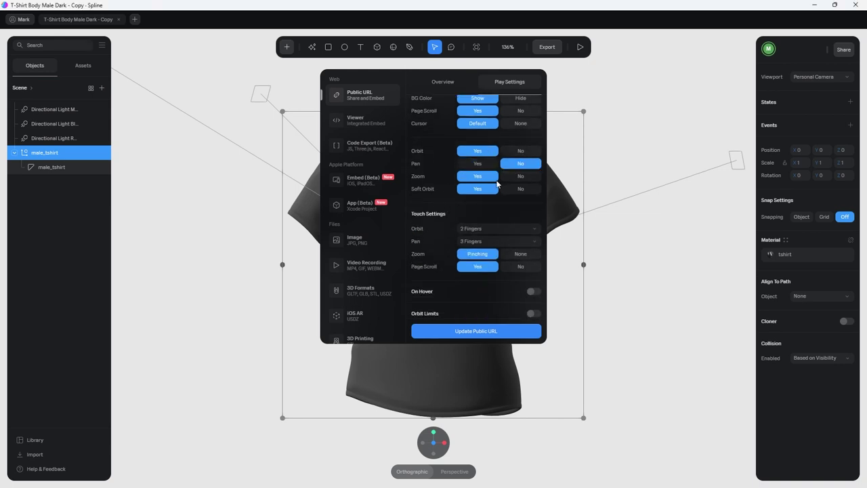
pyautogui.click(523, 190)
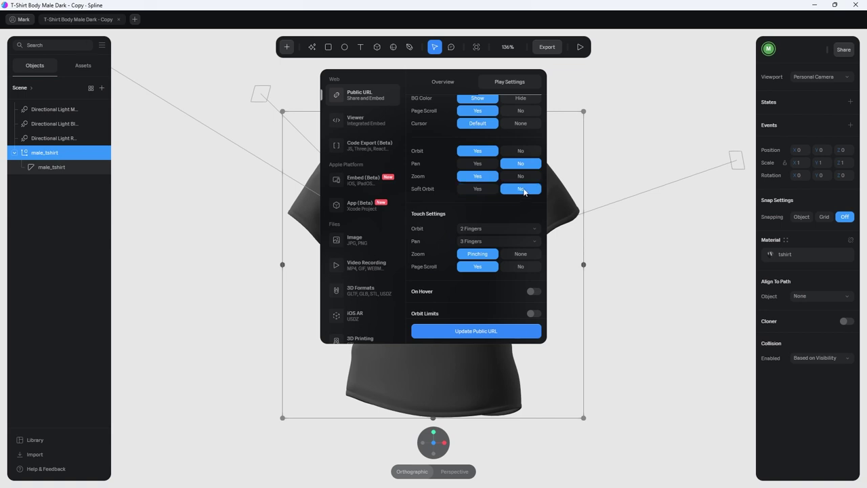
# Step: Disable Pan in the touch settings and turn on Orbit Limits with the direction set to Horizontal
pyautogui.scroll(-3, 486, 190)
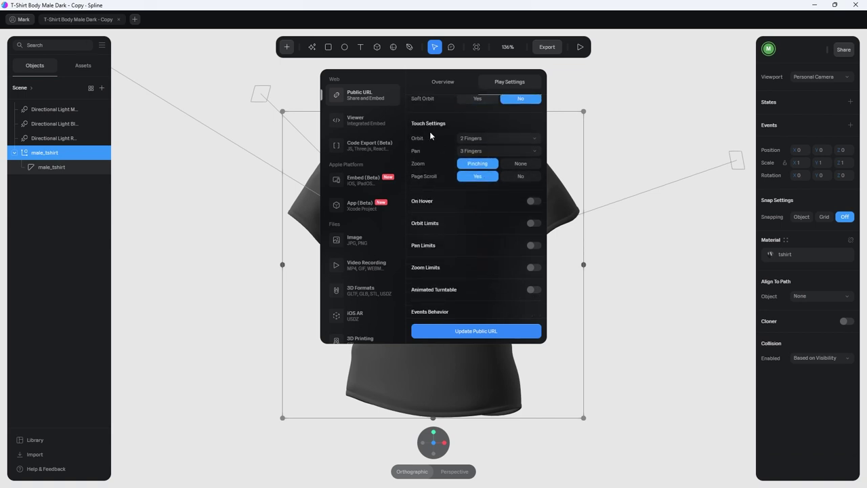
pyautogui.click(480, 152)
pyautogui.click(479, 165)
pyautogui.click(532, 223)
pyautogui.click(493, 236)
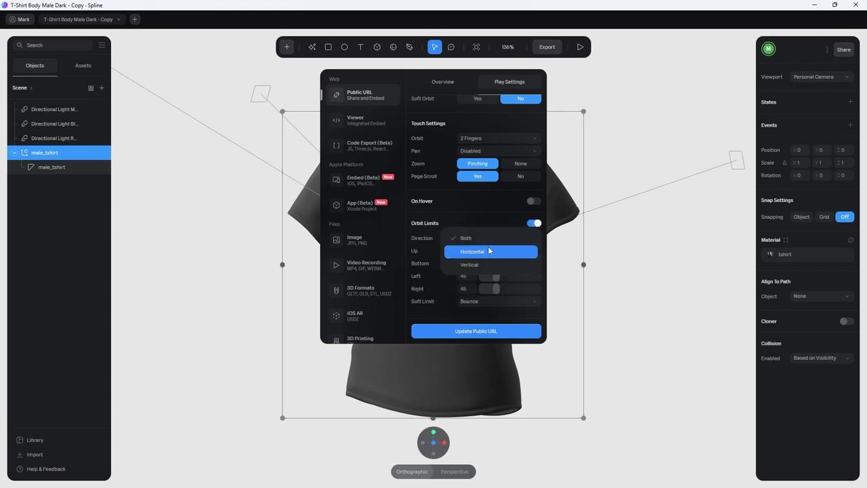
pyautogui.click(489, 252)
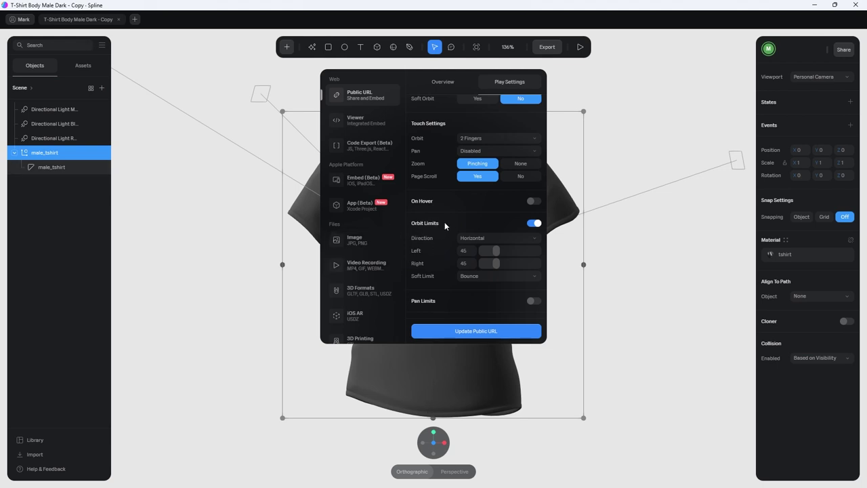
# Step: Turn on Zoom Limits with a minimum of 100% and a maximum of 125%
pyautogui.scroll(-3, 443, 222)
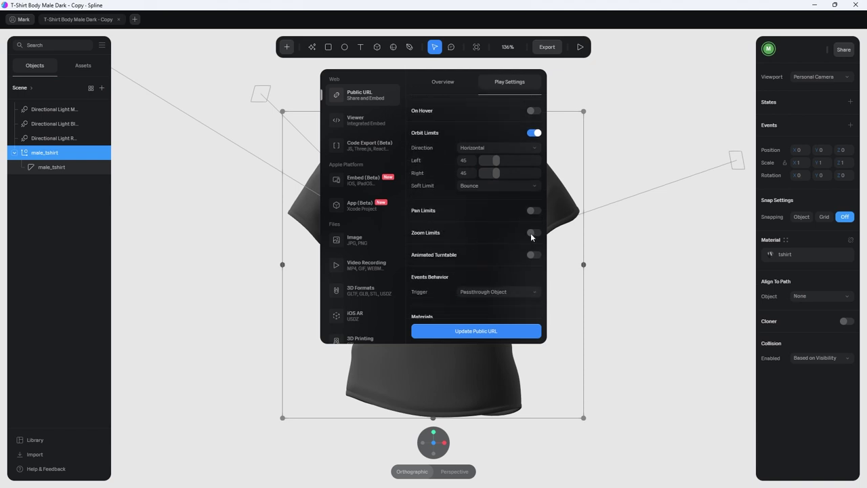
pyautogui.click(532, 233)
pyautogui.click(468, 248)
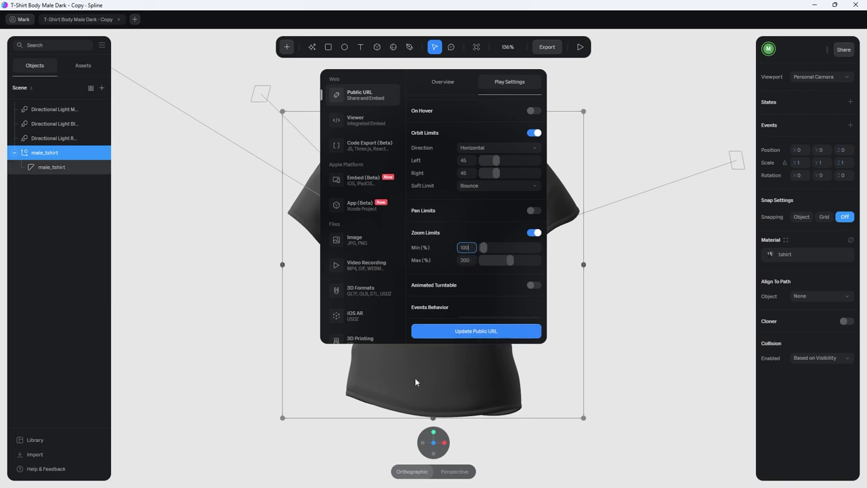
pyautogui.click(467, 260)
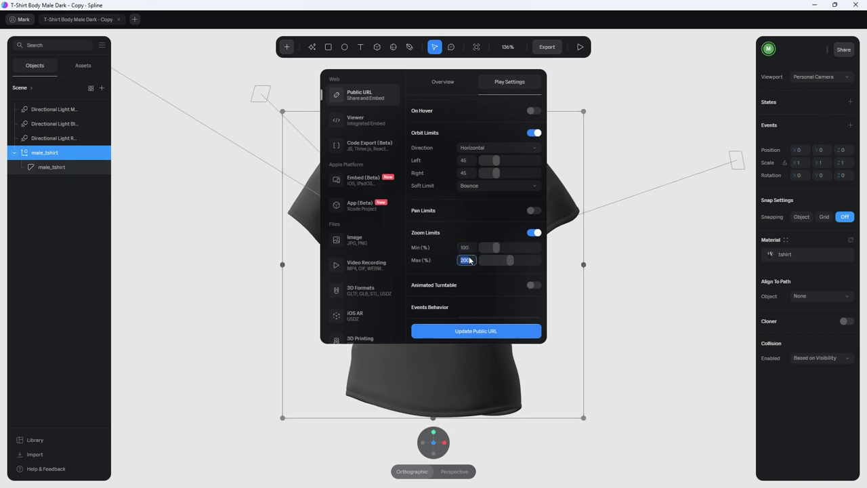
pyautogui.write('125')
pyautogui.press('Return')
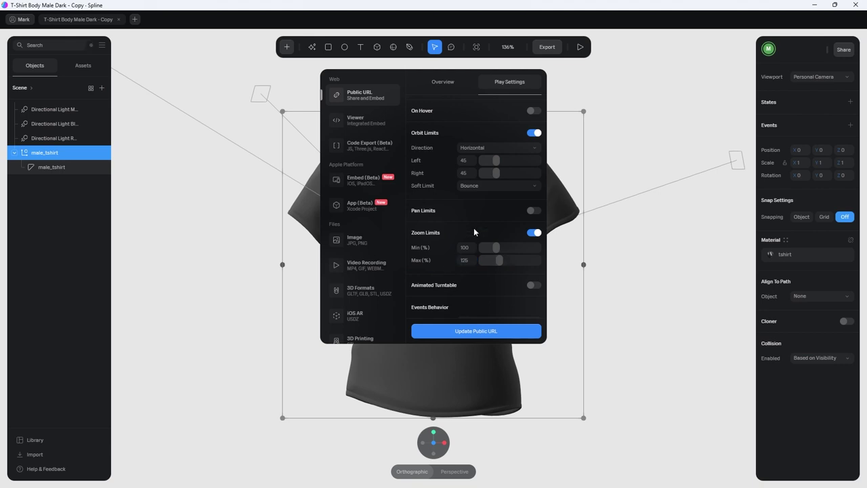
# Step: Preview the scene in play mode, testing the shirt's horizontal orbit and its zoom range, and return to the editor
pyautogui.click(580, 46)
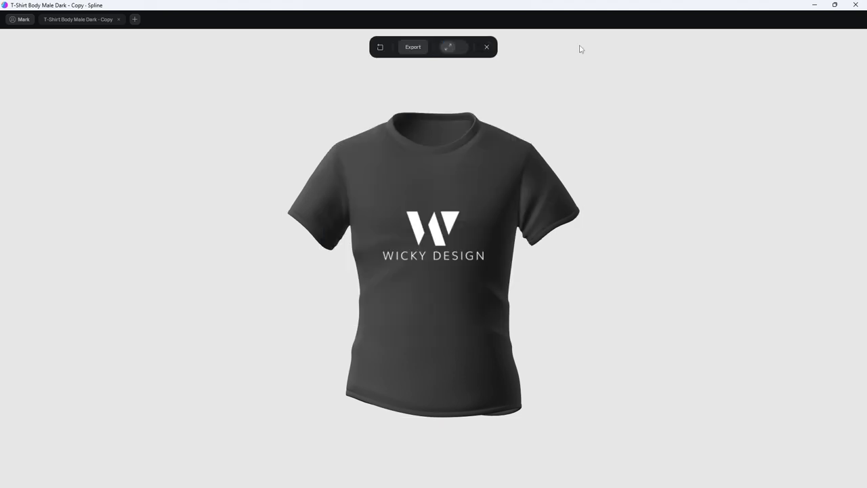
pyautogui.moveTo(554, 282); pyautogui.dragTo(479, 338)
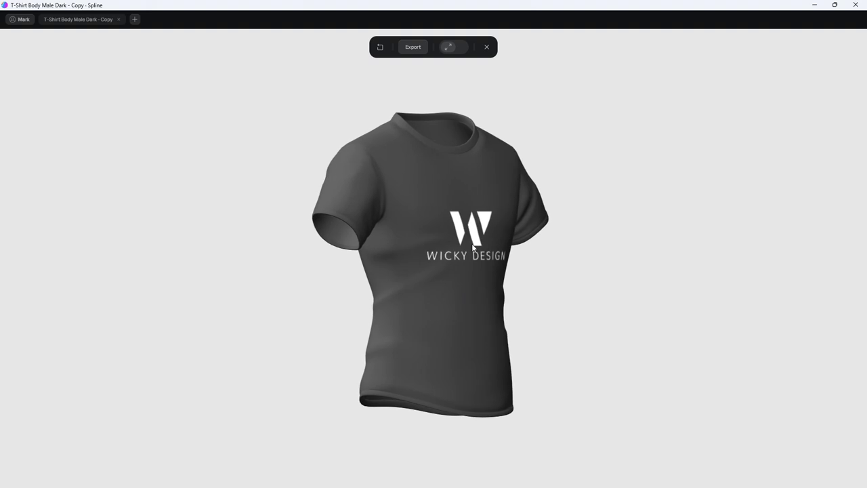
pyautogui.scroll(-3, 445, 235)
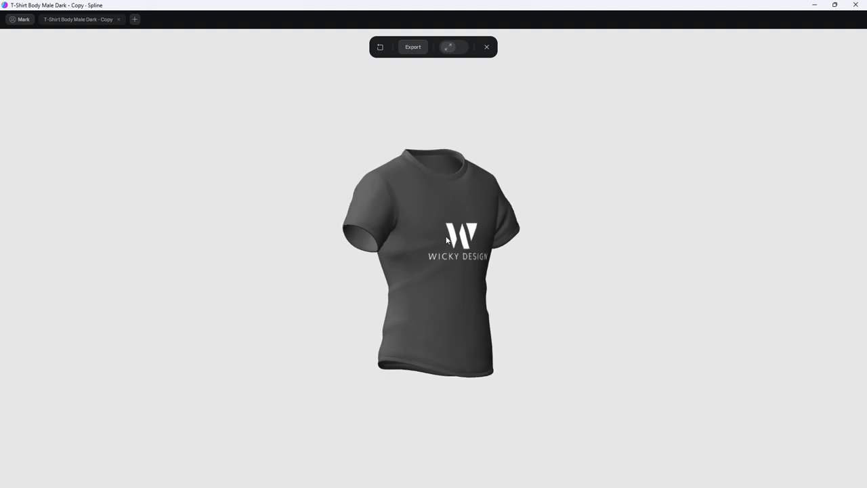
pyautogui.scroll(3, 446, 242)
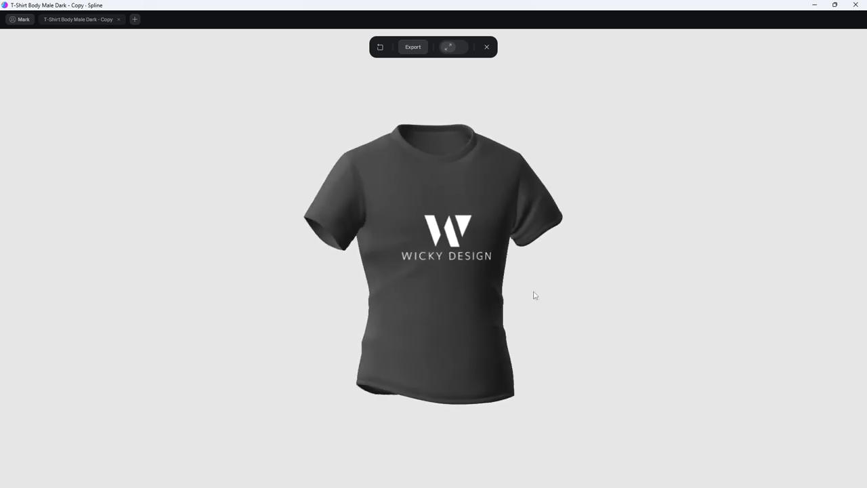
pyautogui.press('Escape')
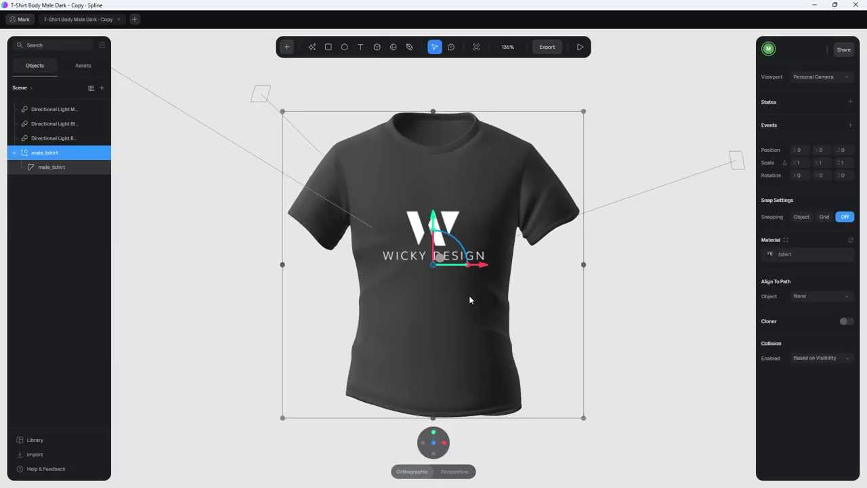